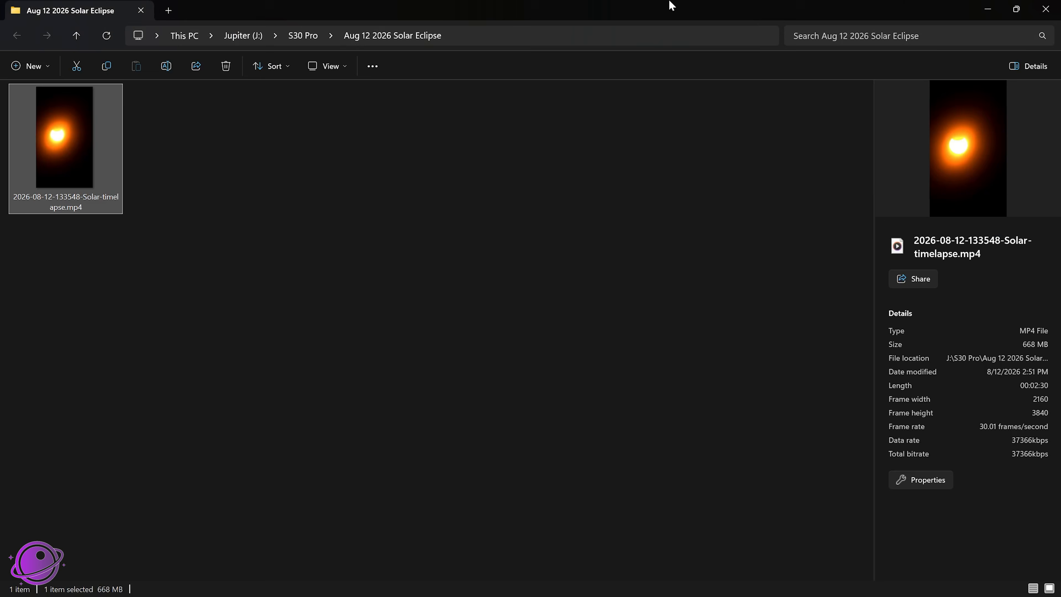
left_click_drag(671, 5, 501, 541)
left_click_drag(285, 558, 660, 311)
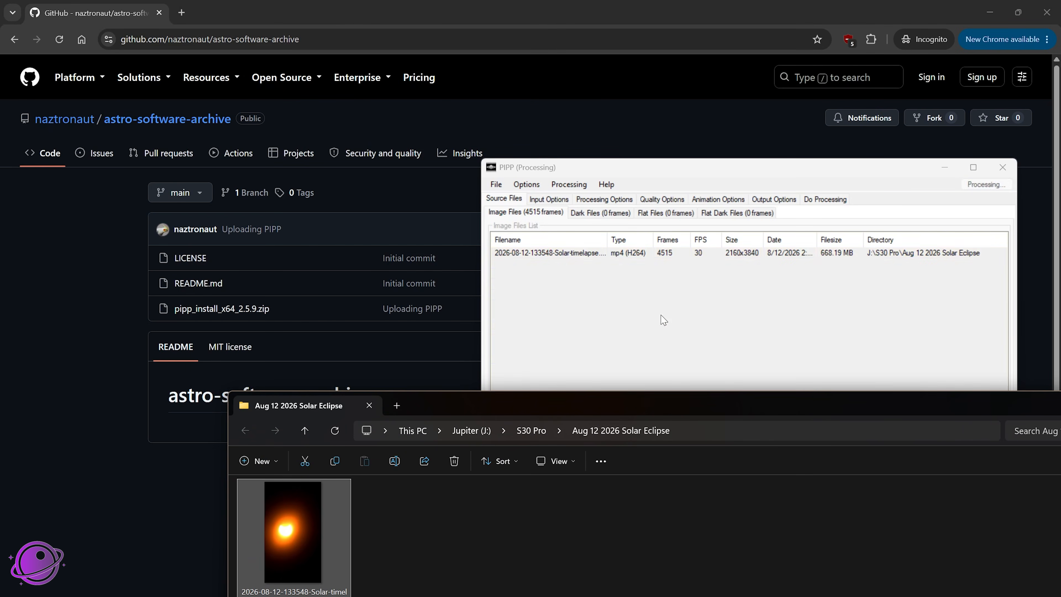
left_click(646, 158)
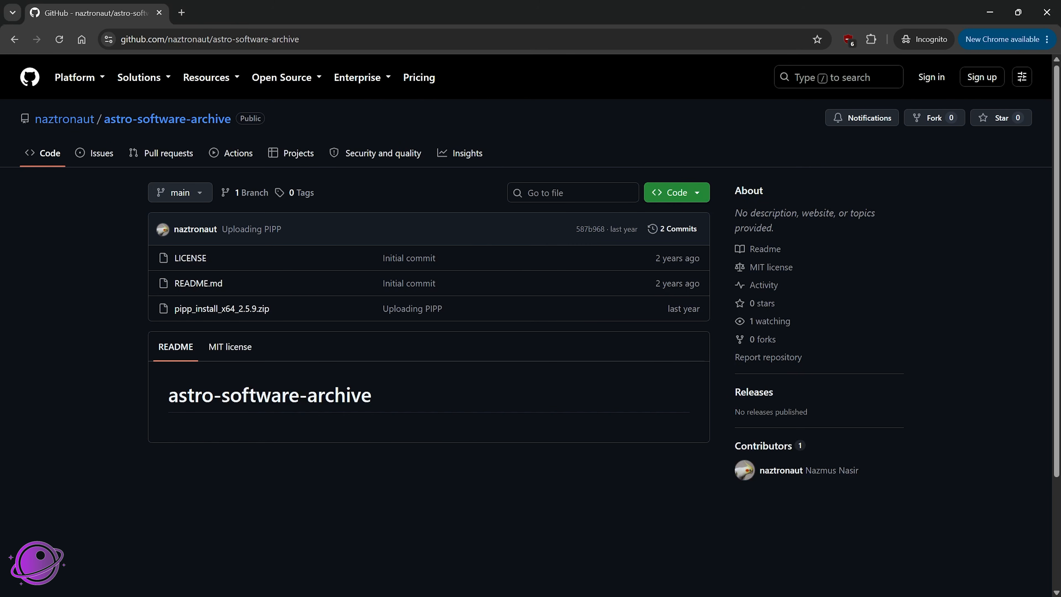
key("alt+Tab")
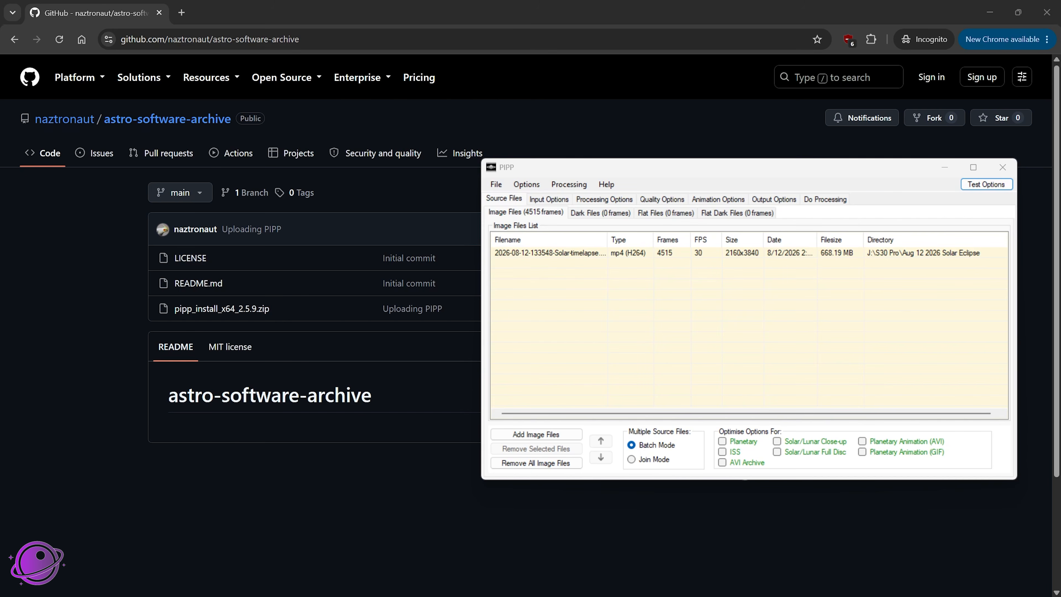
Step: Arrange the output frame preview and the main PIPP window side by side
key("alt+Tab")
left_click_drag(85, 97, 241, 128)
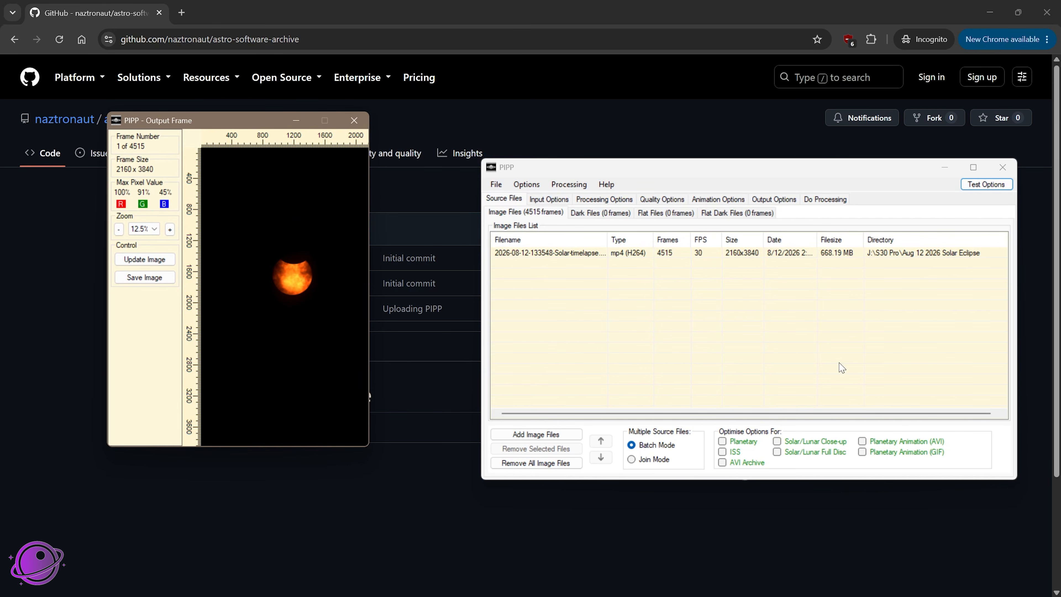
left_click_drag(715, 161, 641, 108)
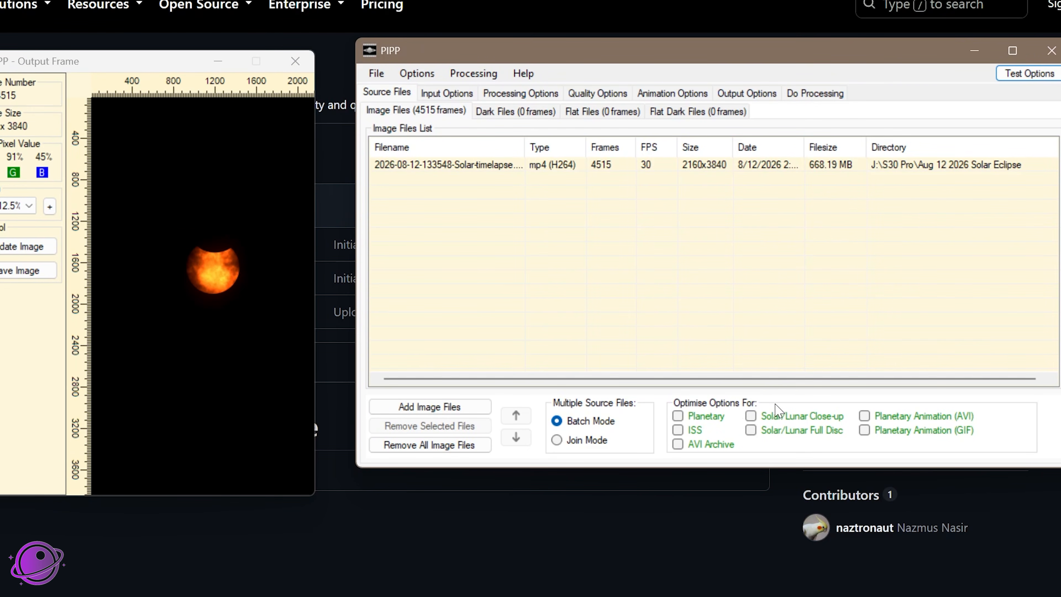
Step: Optimise the options for Solar/Lunar Full Disc and turn off the conversion of colour to monochrome
left_click(778, 431)
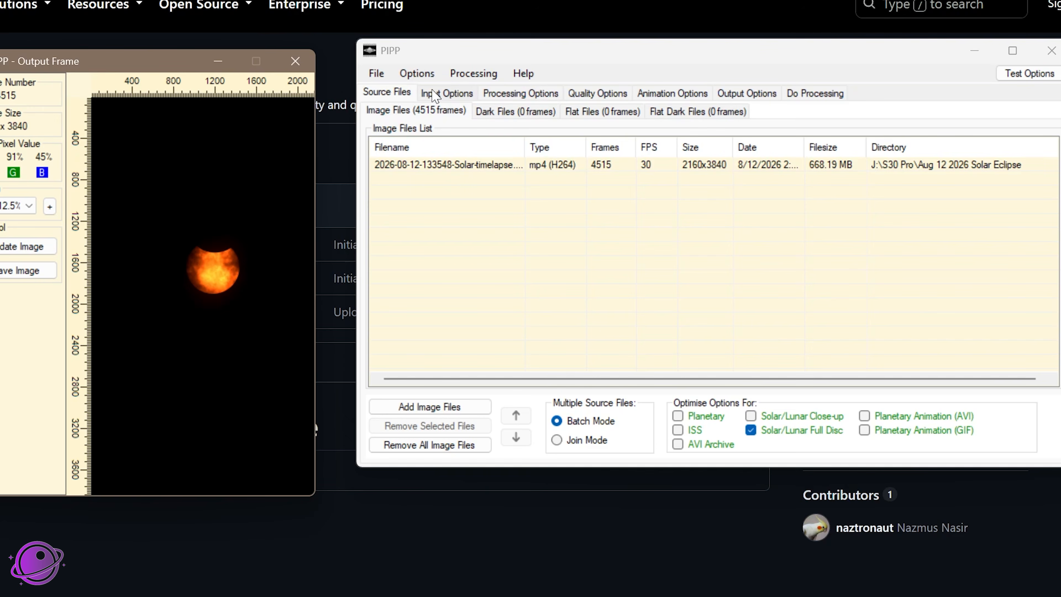
left_click(435, 97)
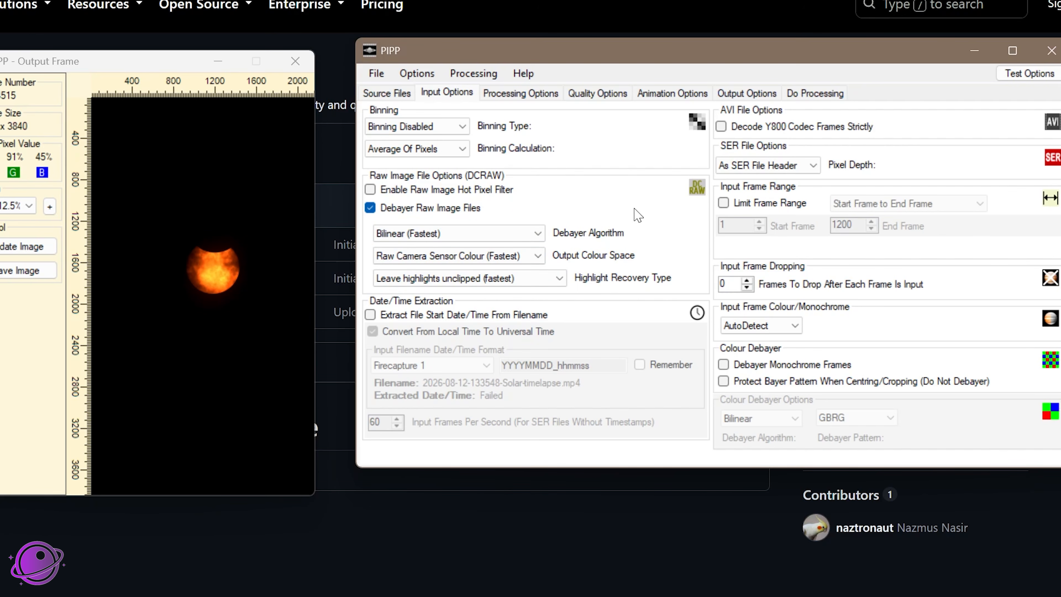
left_click(514, 99)
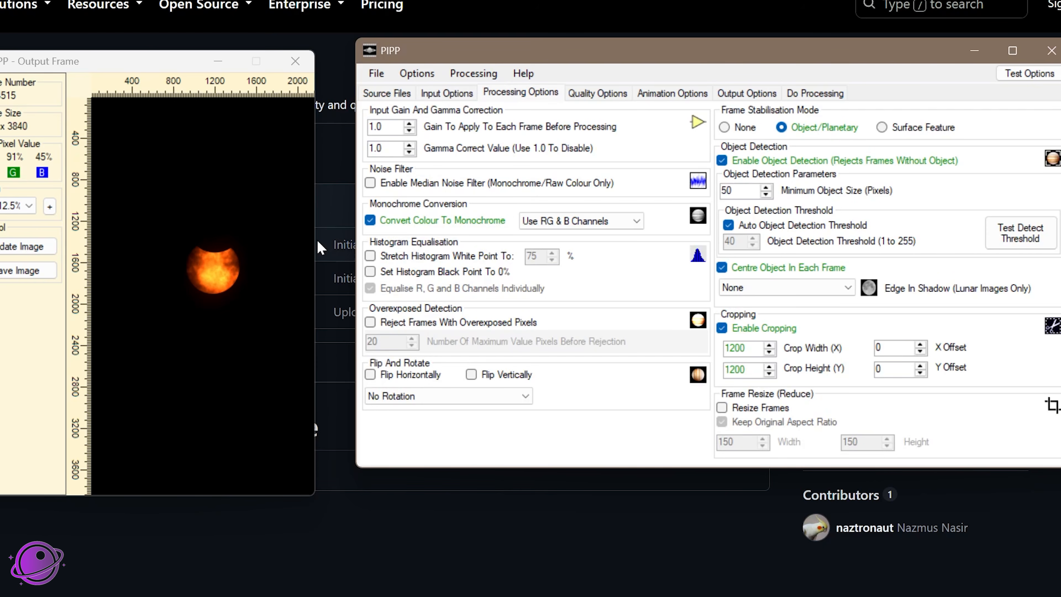
left_click(370, 222)
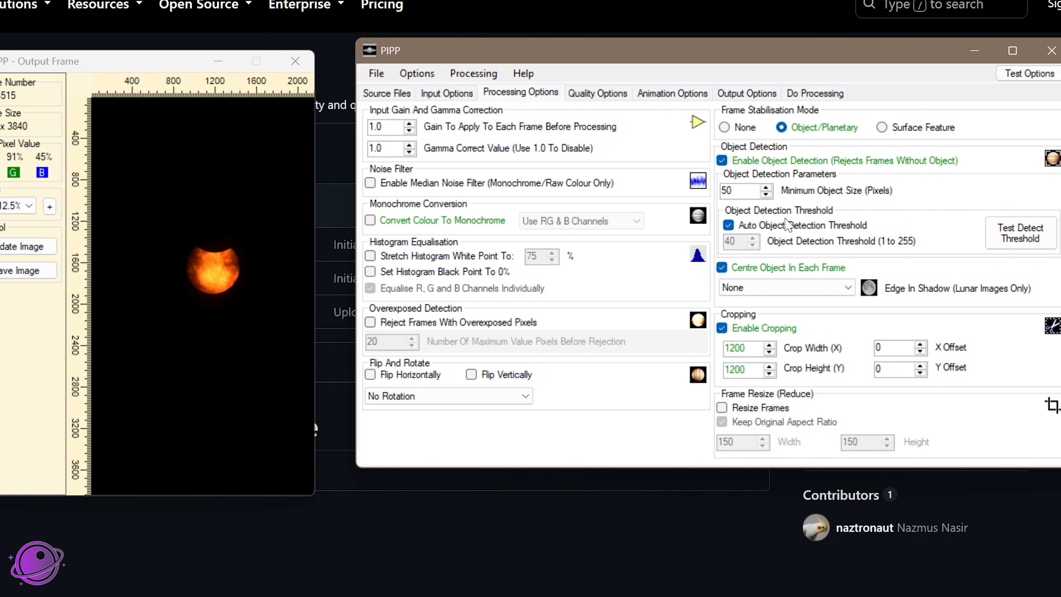
Step: Set the minimum object size to 200 pixels and test the object detection threshold
left_click(766, 187)
left_click(765, 188)
left_click(1022, 244)
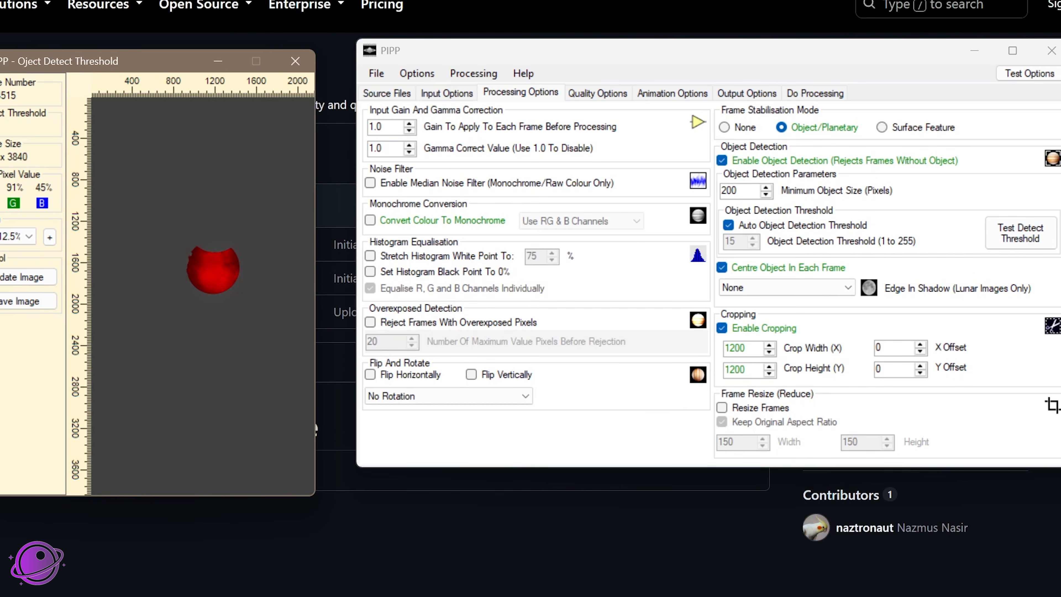
left_click(997, 245)
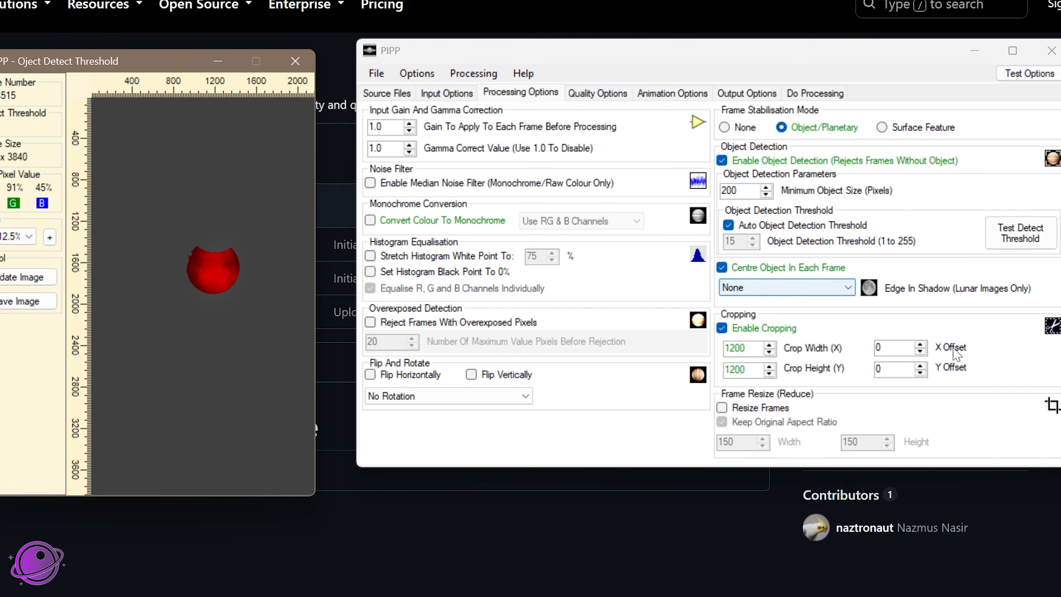
Step: Leave the edge-in-shadow option at None and disable cropping of the frames
left_click(761, 291)
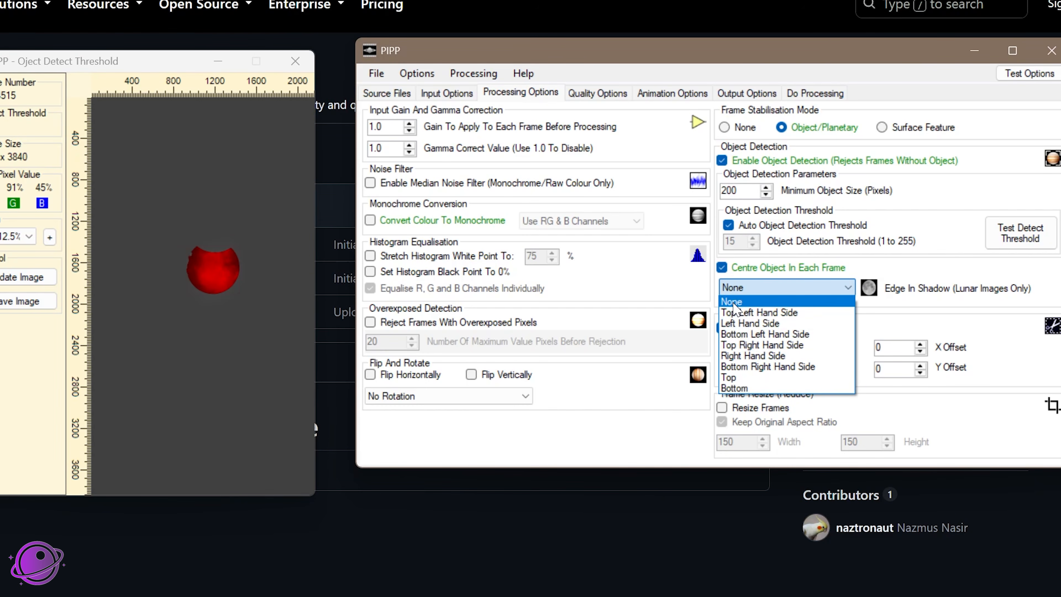
left_click(813, 286)
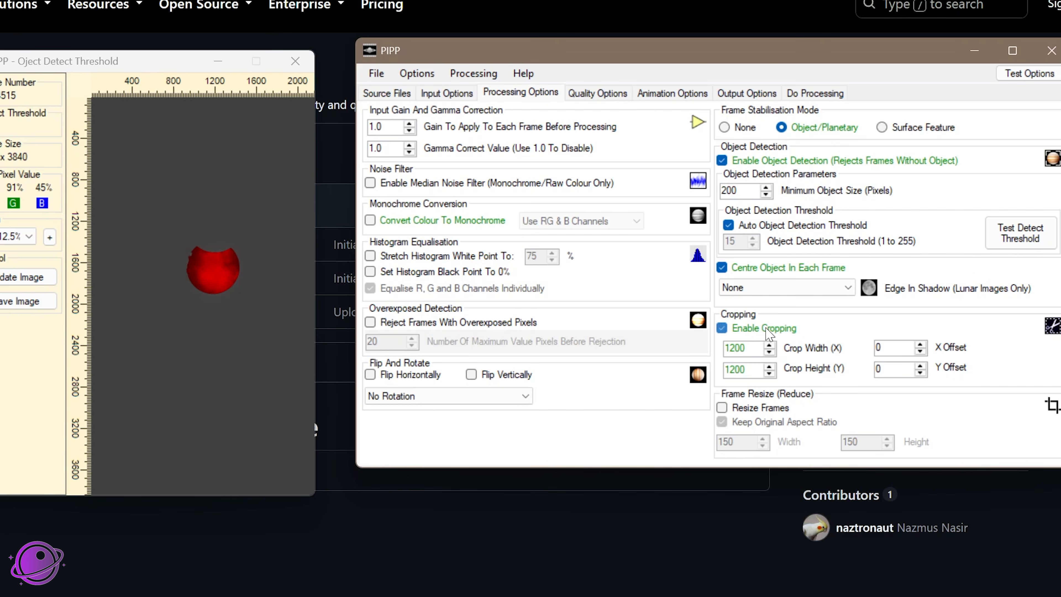
left_click(767, 330)
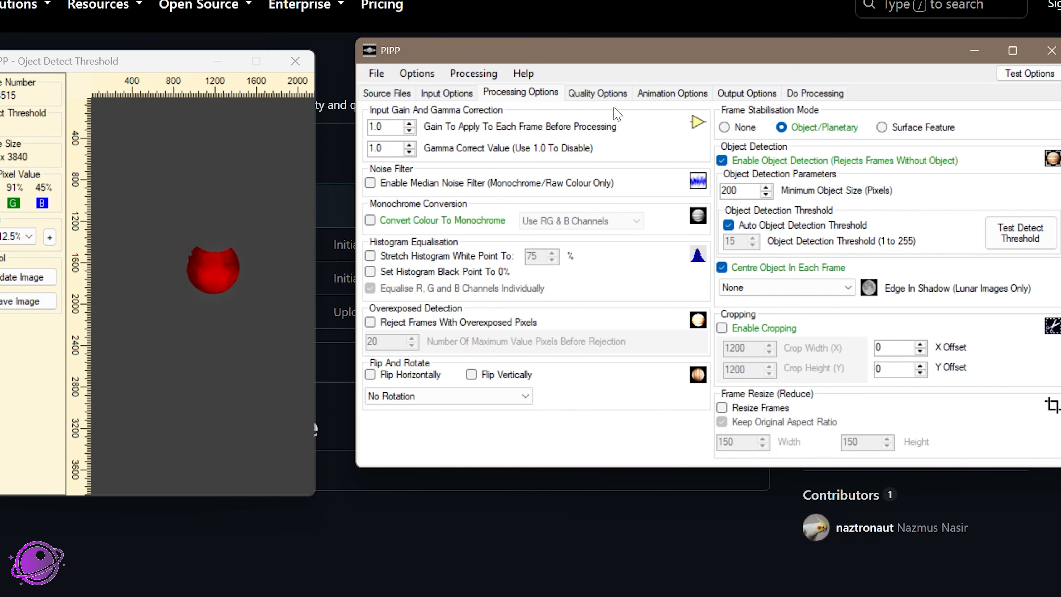
Step: Disable quality estimation and the reordering of frames in quality order
left_click(598, 94)
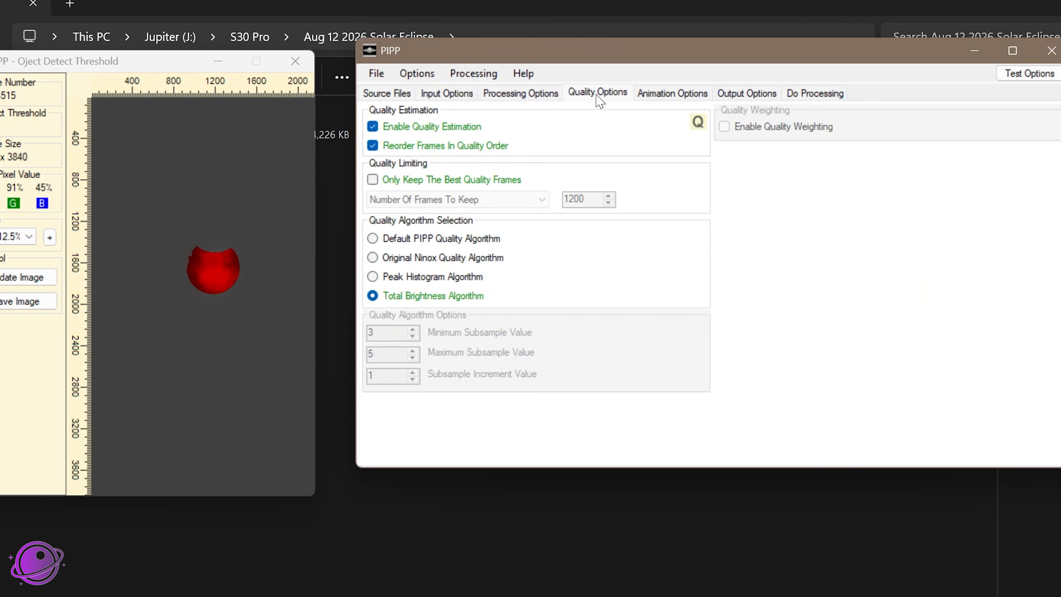
left_click(411, 145)
left_click(420, 130)
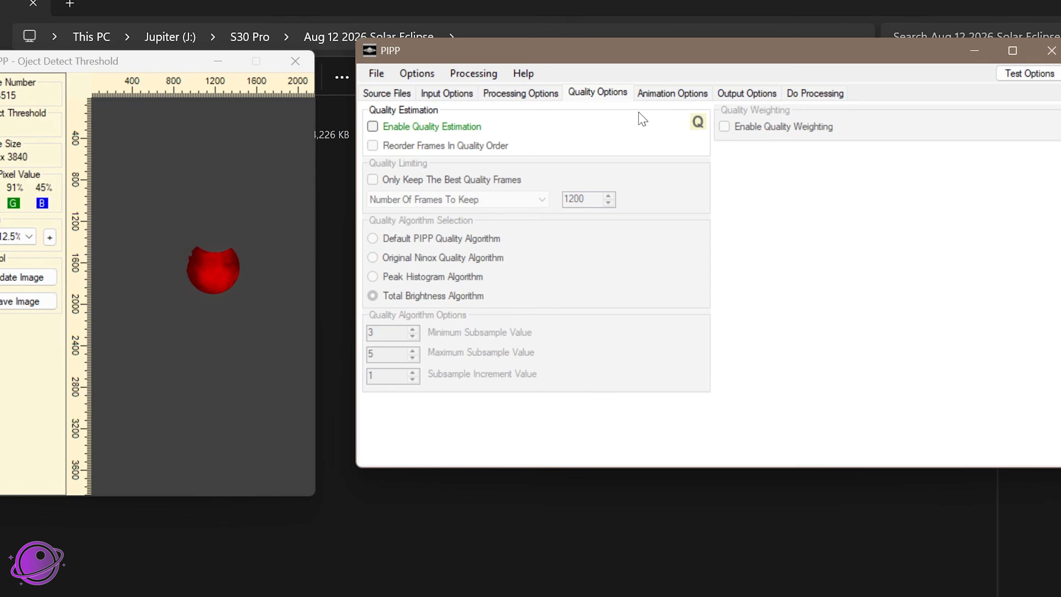
Step: Set the output format to AVI and check the animation options for forward play
left_click(670, 94)
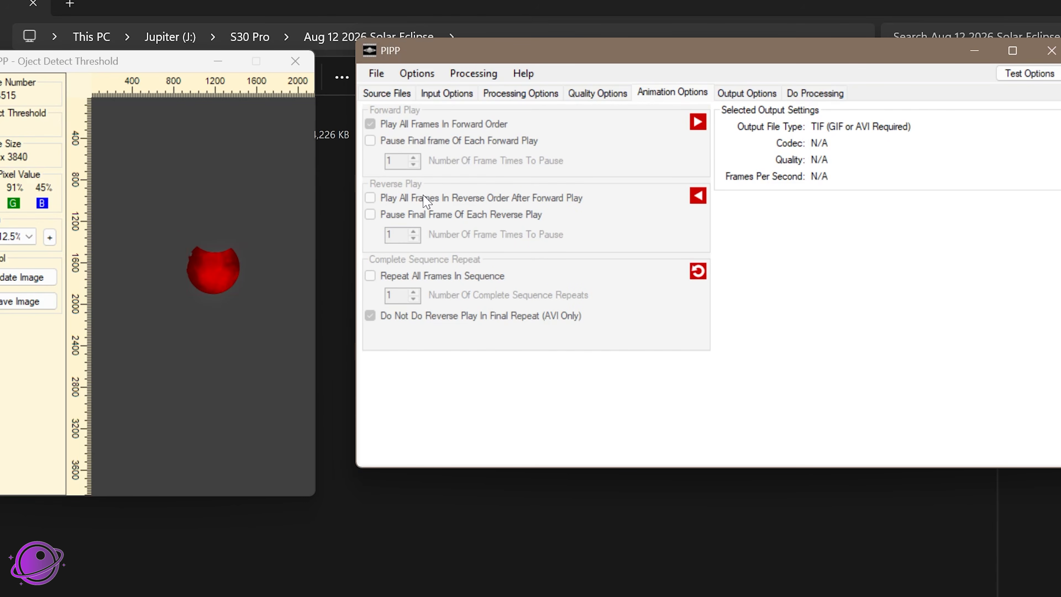
left_click(743, 95)
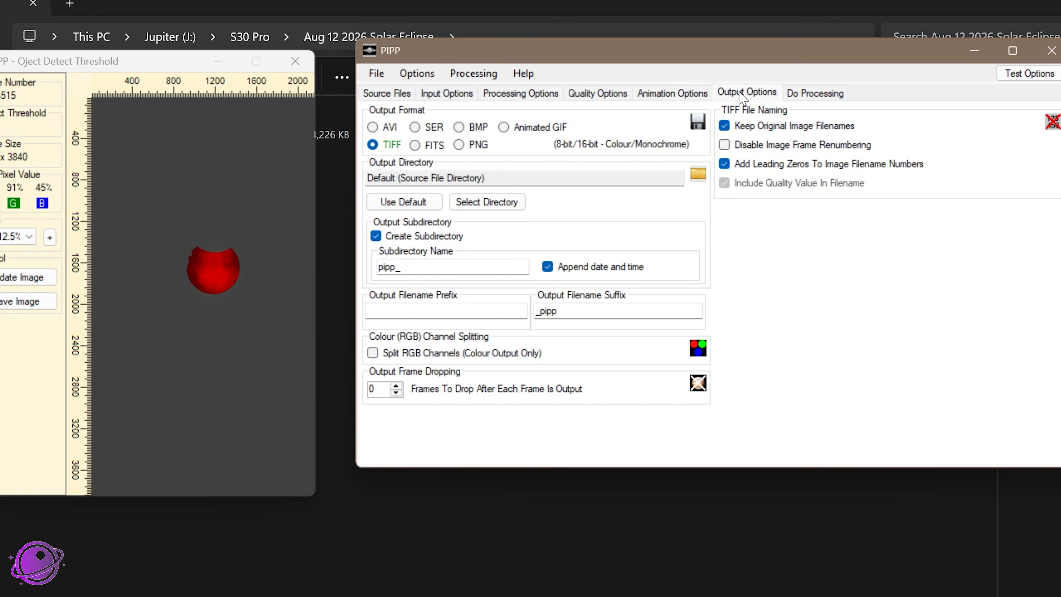
left_click(372, 127)
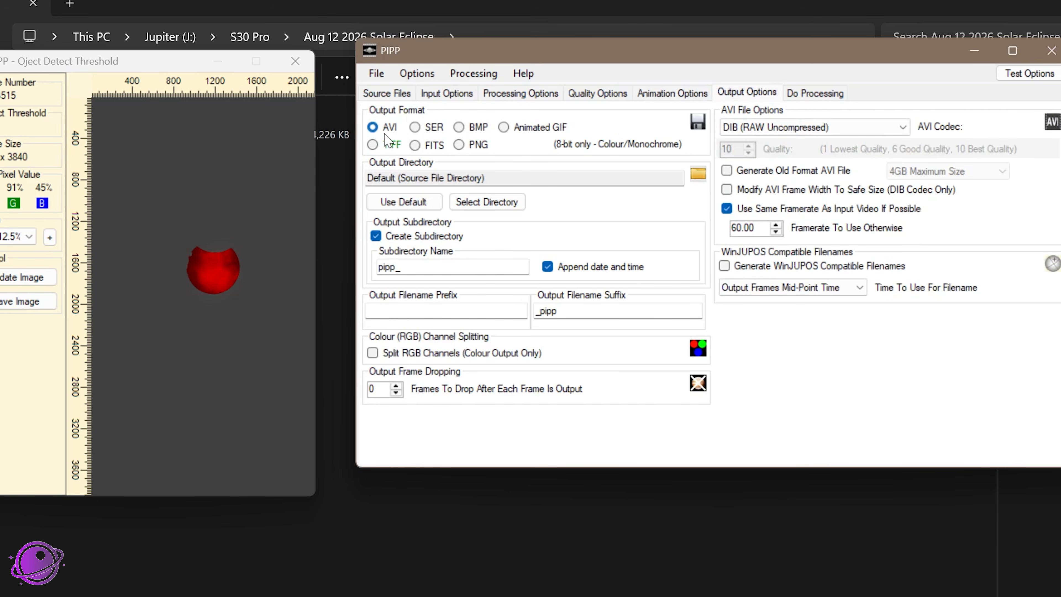
left_click(685, 93)
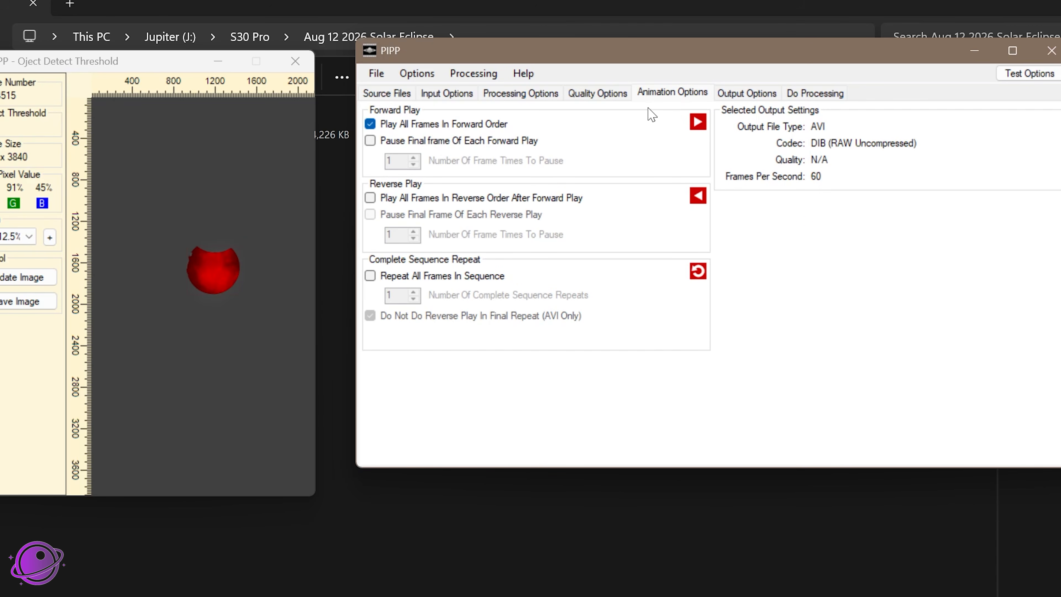
left_click(753, 100)
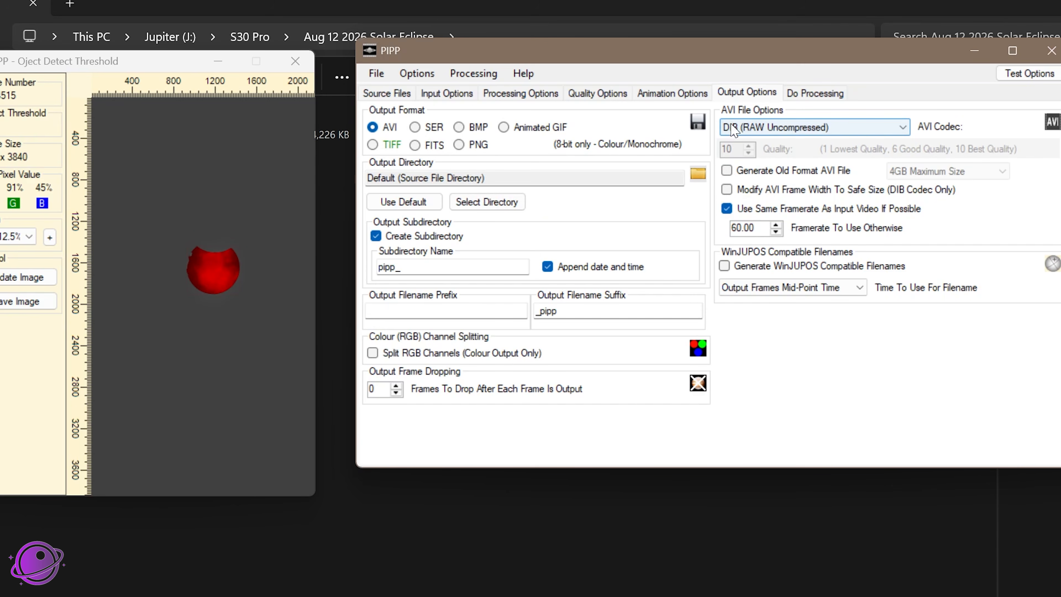
Step: Compare the AVI codecs and select FMP4 (MPEG-4 Lossy Compression) for the output
left_click(860, 131)
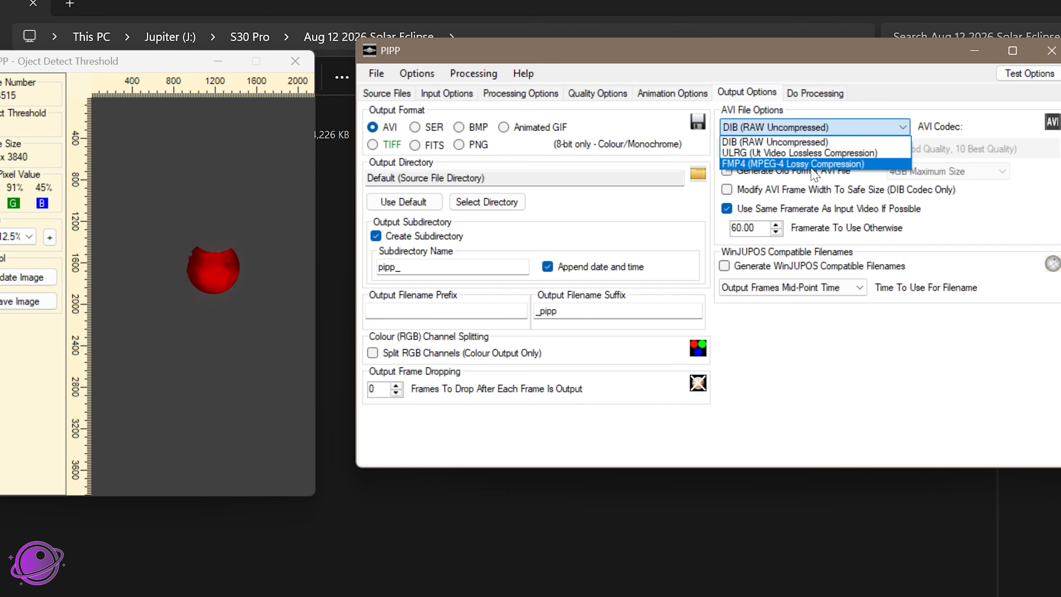
left_click(789, 164)
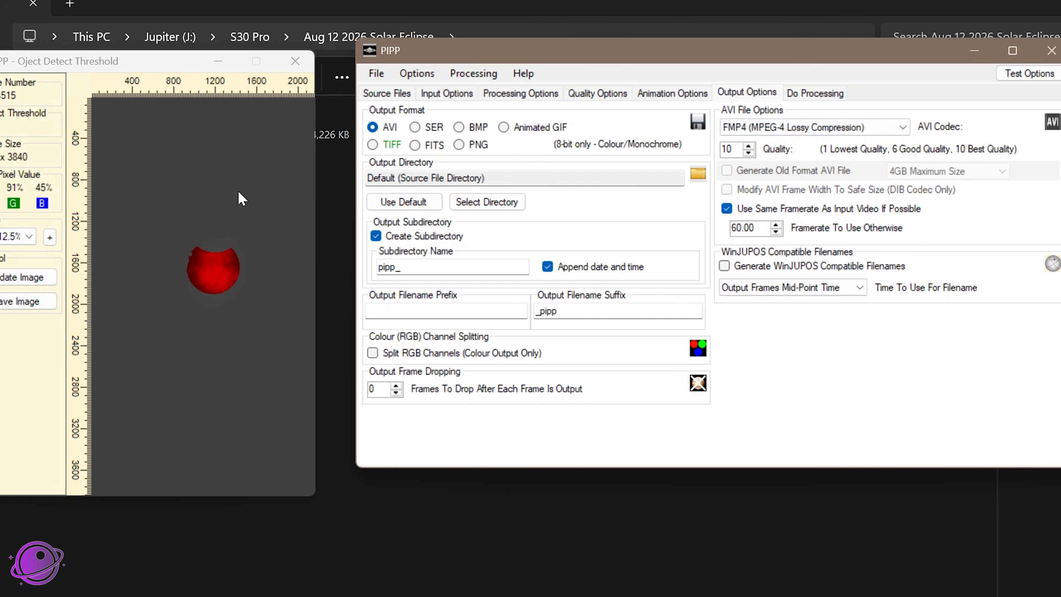
left_click(861, 127)
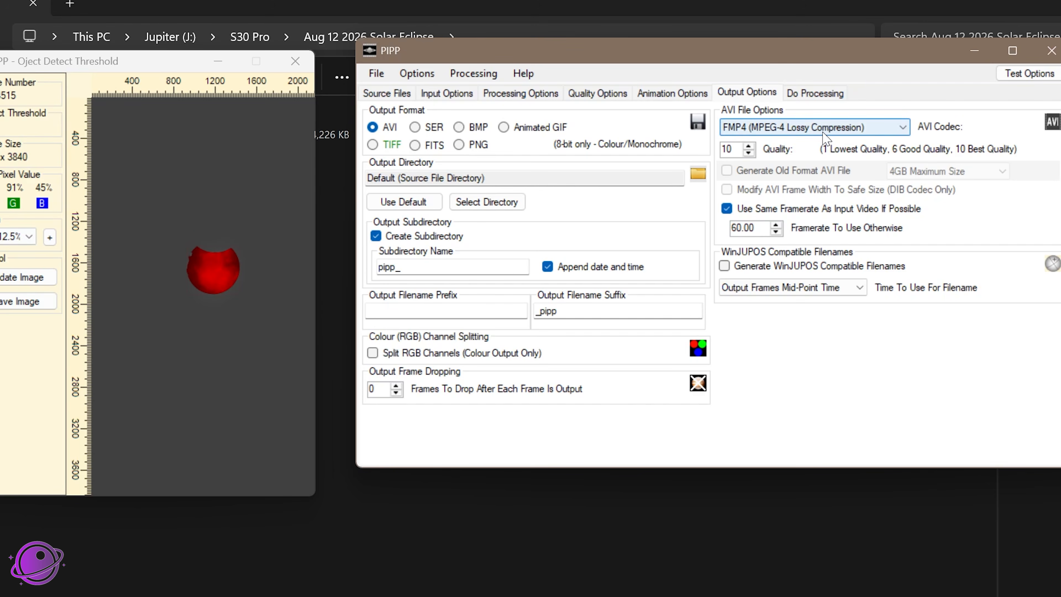
left_click(800, 142)
left_click(801, 129)
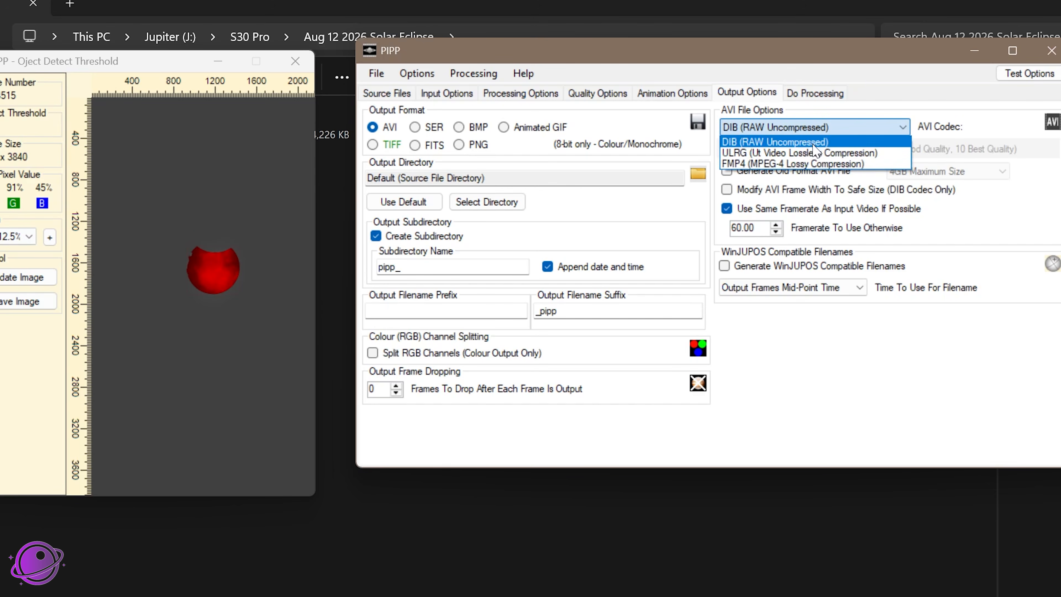
left_click(805, 164)
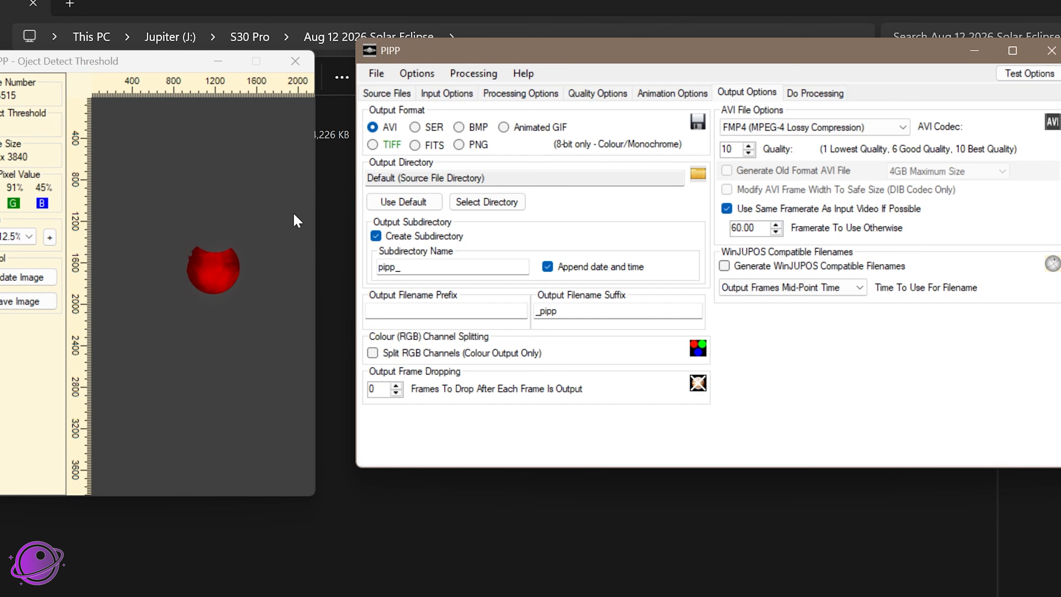
Step: Run a test of the chosen options and check the preview frame and processing output
left_click_drag(518, 268, 427, 171)
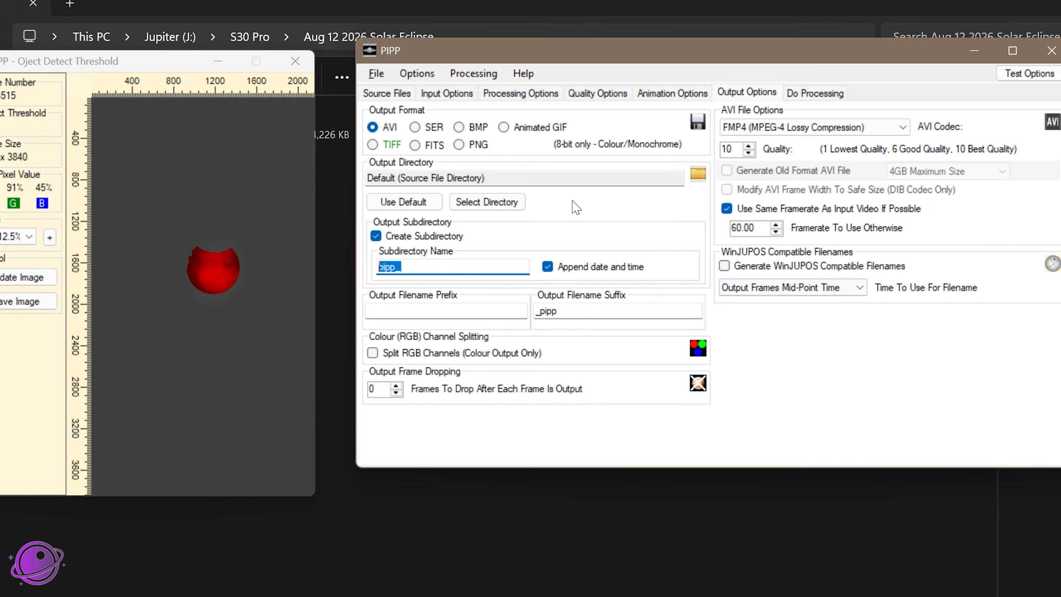
left_click(819, 95)
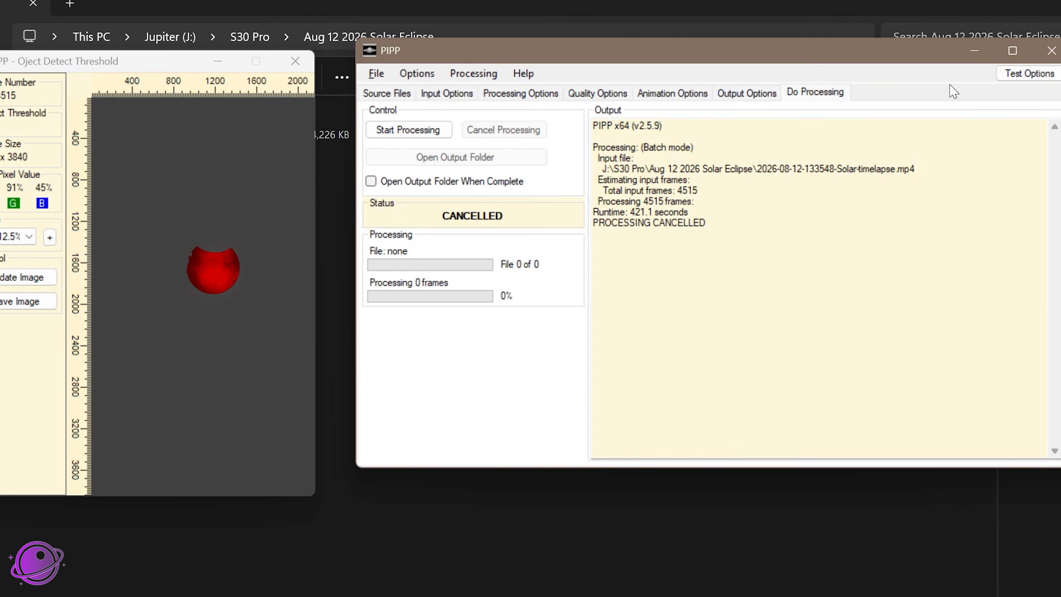
left_click(1020, 74)
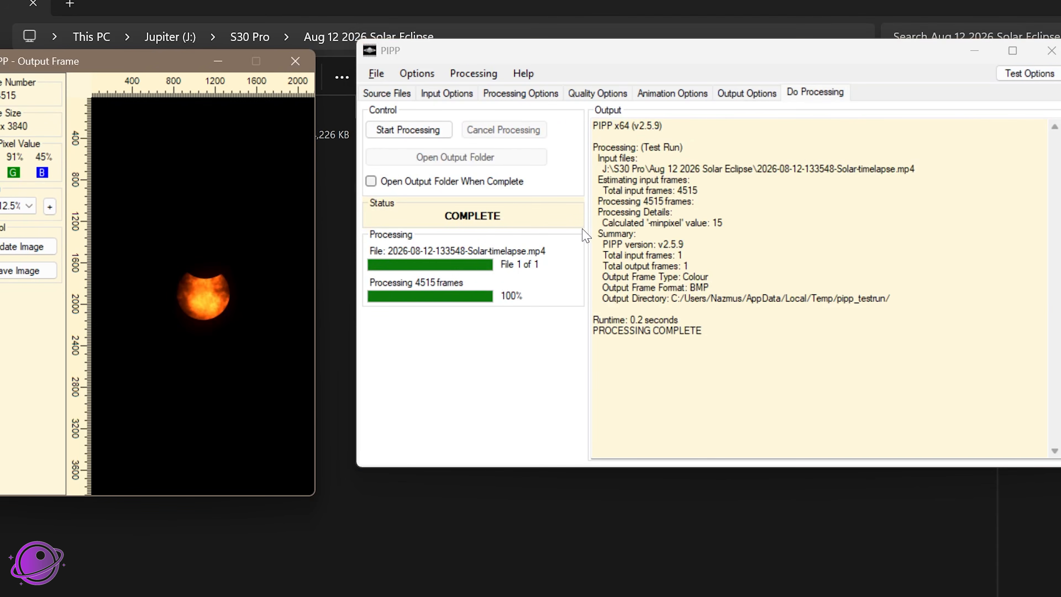
left_click_drag(712, 333, 595, 128)
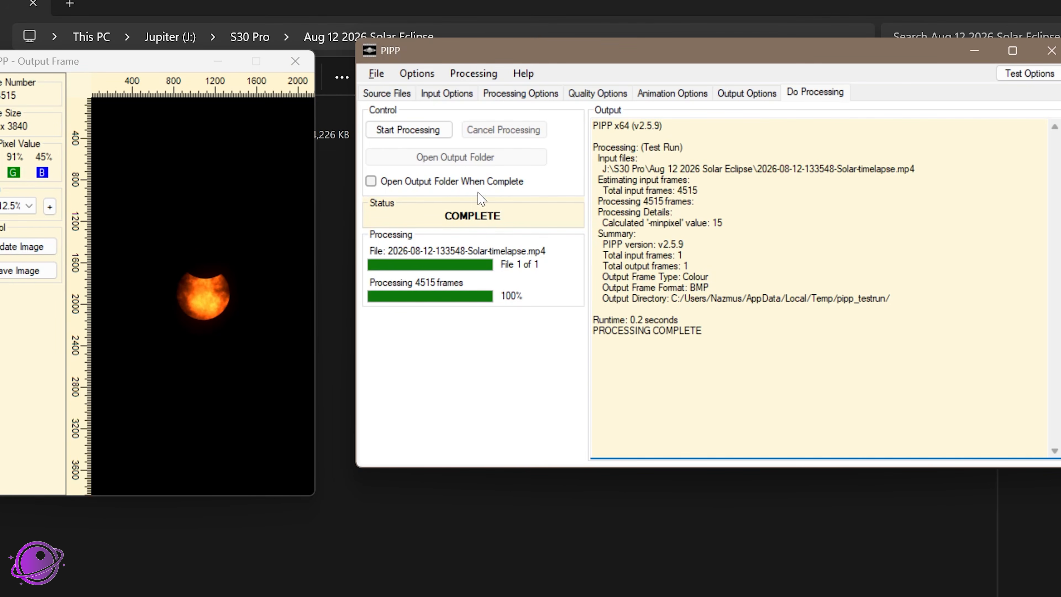
Step: Process the whole solar time-lapse video and review the runtime in the processing output
left_click(393, 134)
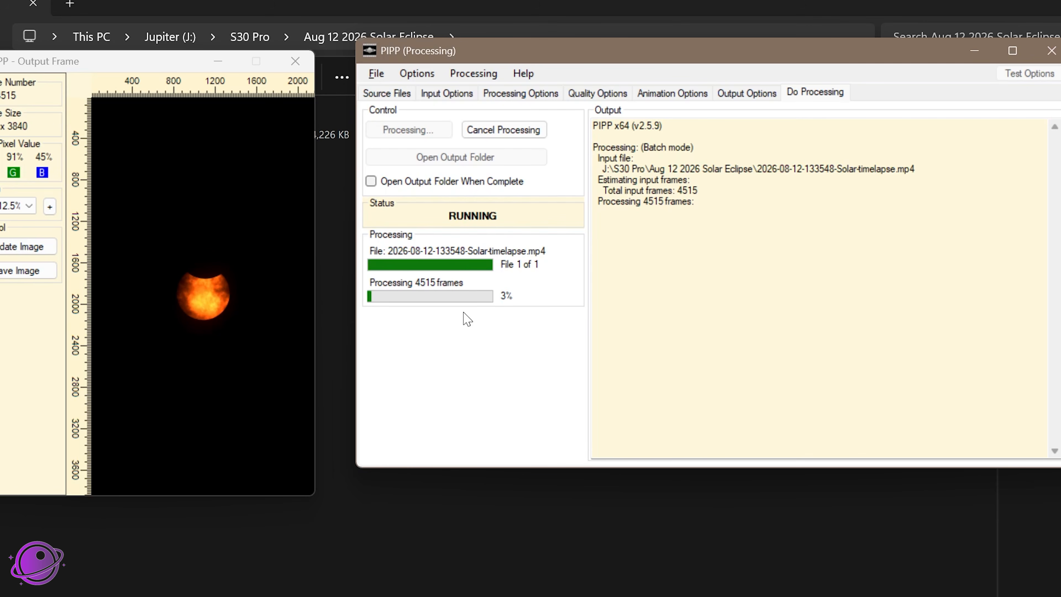
left_click_drag(604, 169, 630, 168)
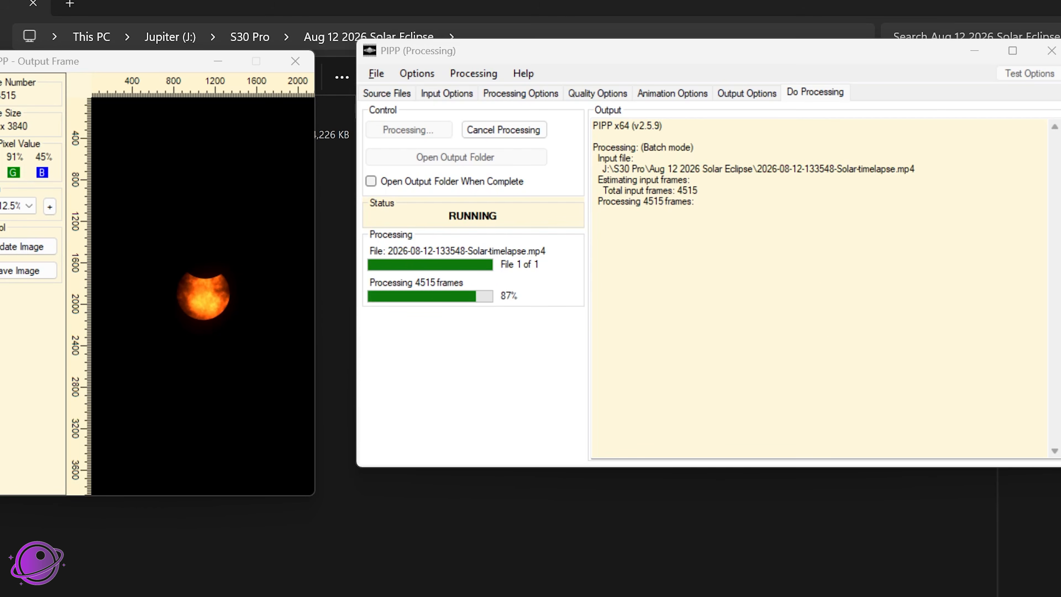
left_click_drag(633, 353, 688, 352)
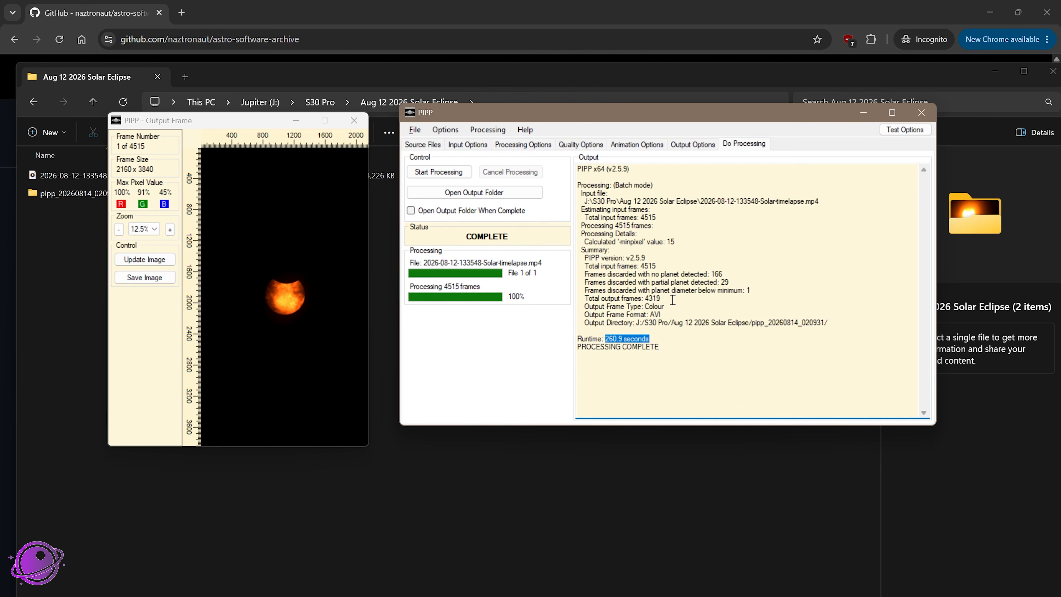
Step: Switch to File Explorer and open the pipp_20260814_020931 output folder
left_click(83, 276)
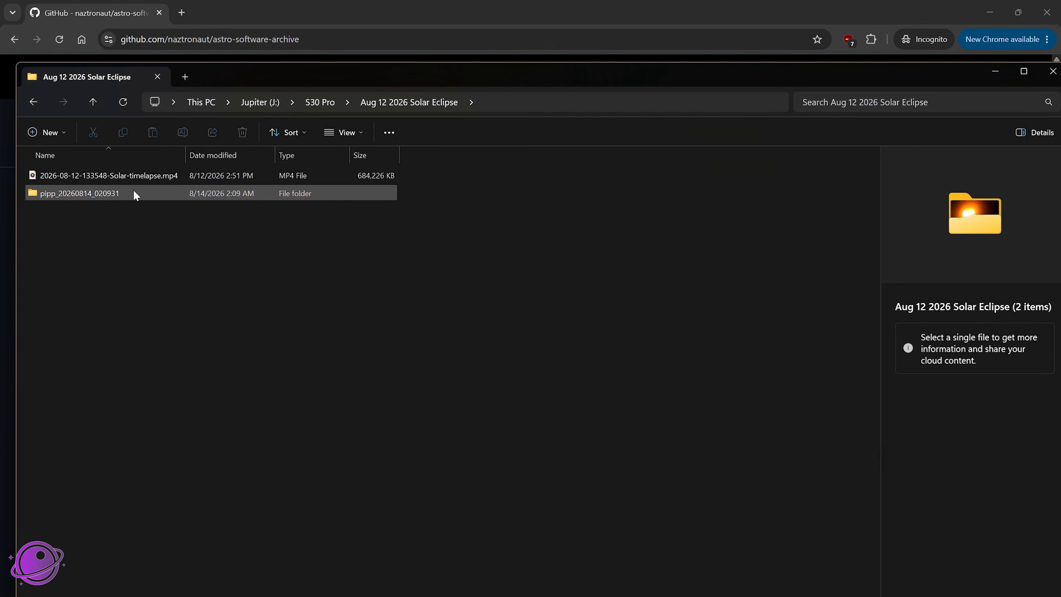
double_click(67, 192)
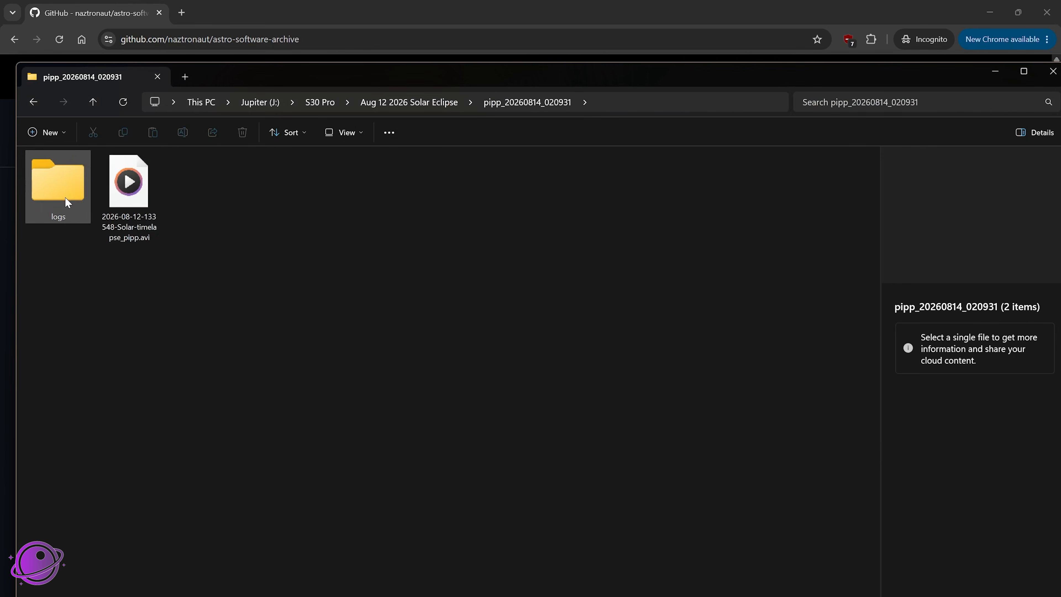
left_click(152, 213)
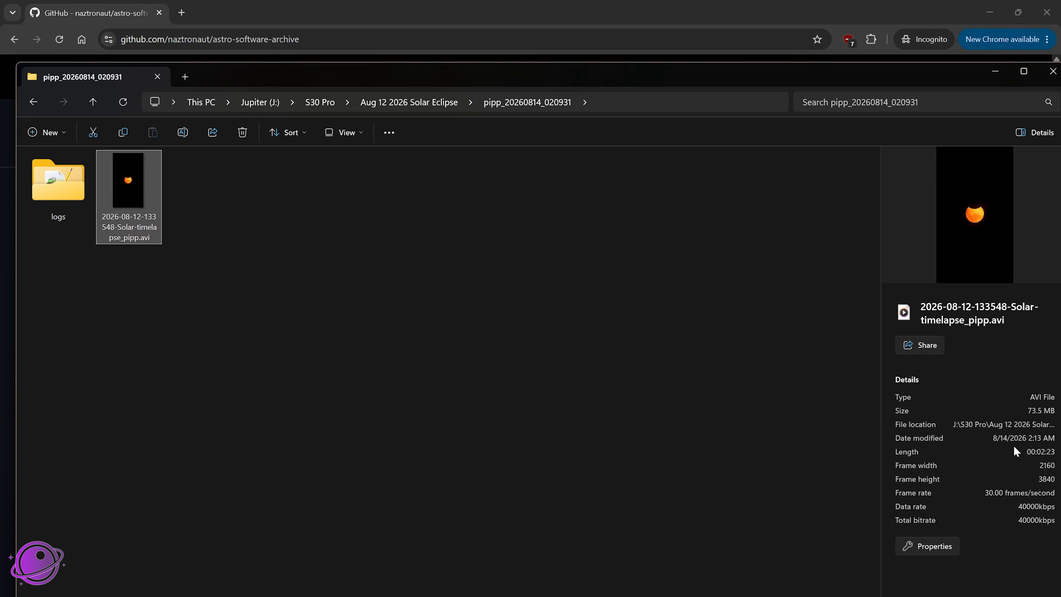
double_click(141, 193)
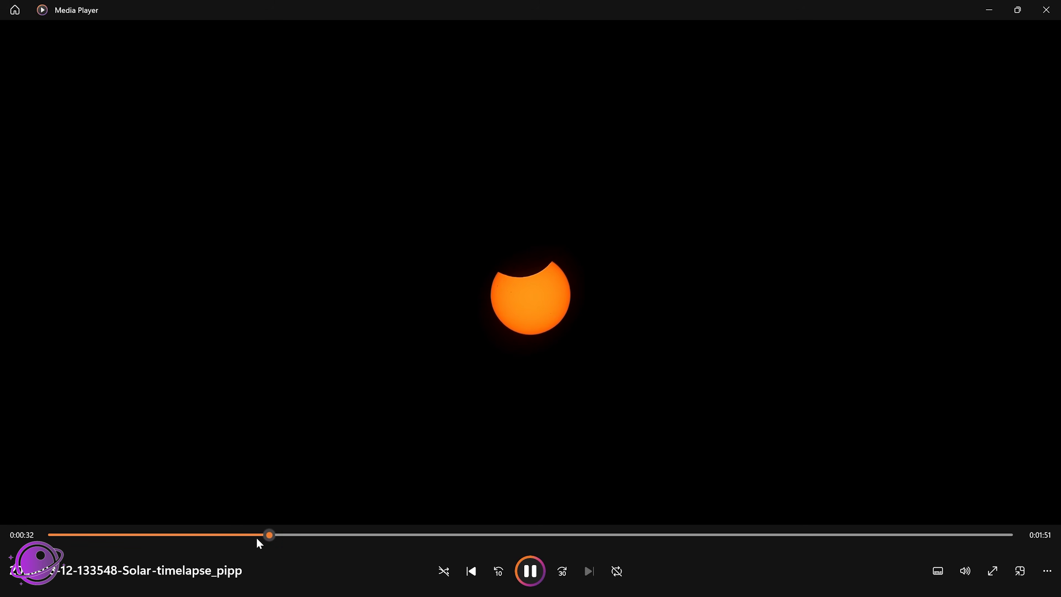
left_click_drag(279, 539, 393, 537)
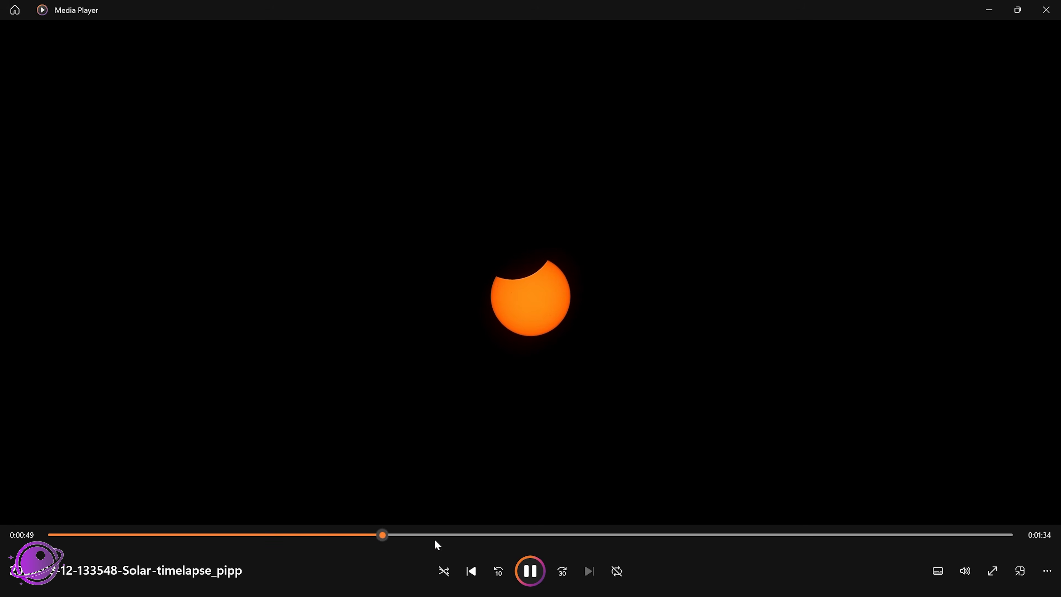
Step: Set the playback speed to 2x, replay the stabilised video from the beginning, and close Media Player
right_click(724, 366)
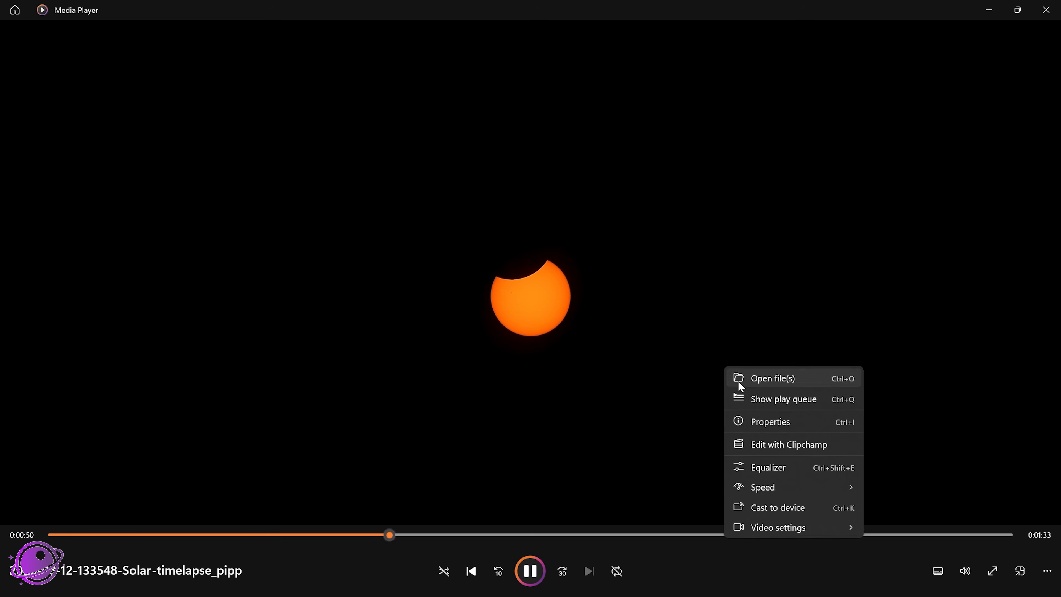
mouse_move(822, 487)
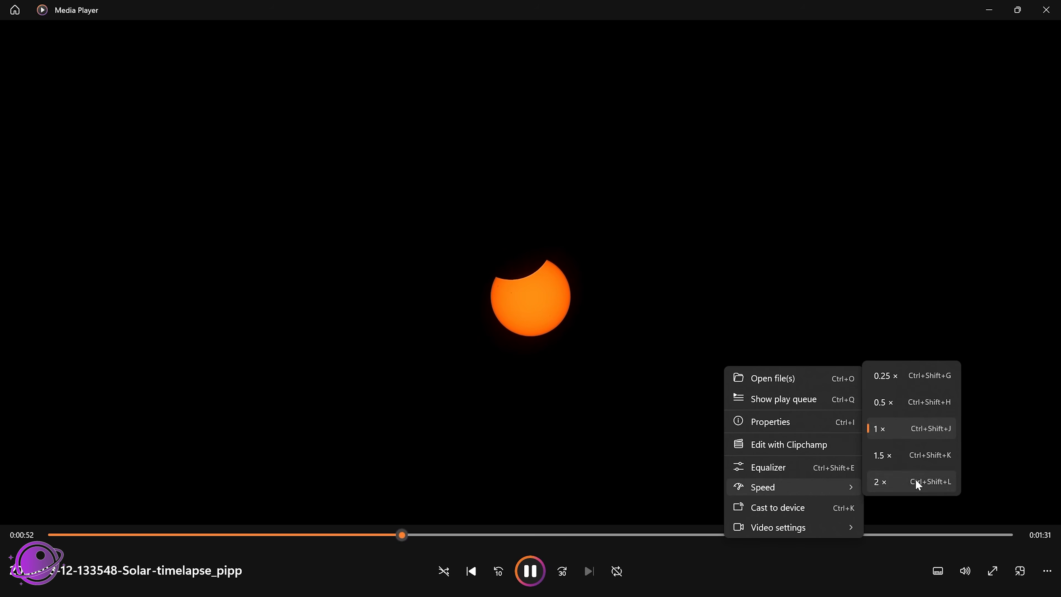
left_click(916, 481)
right_click(820, 537)
key("Escape")
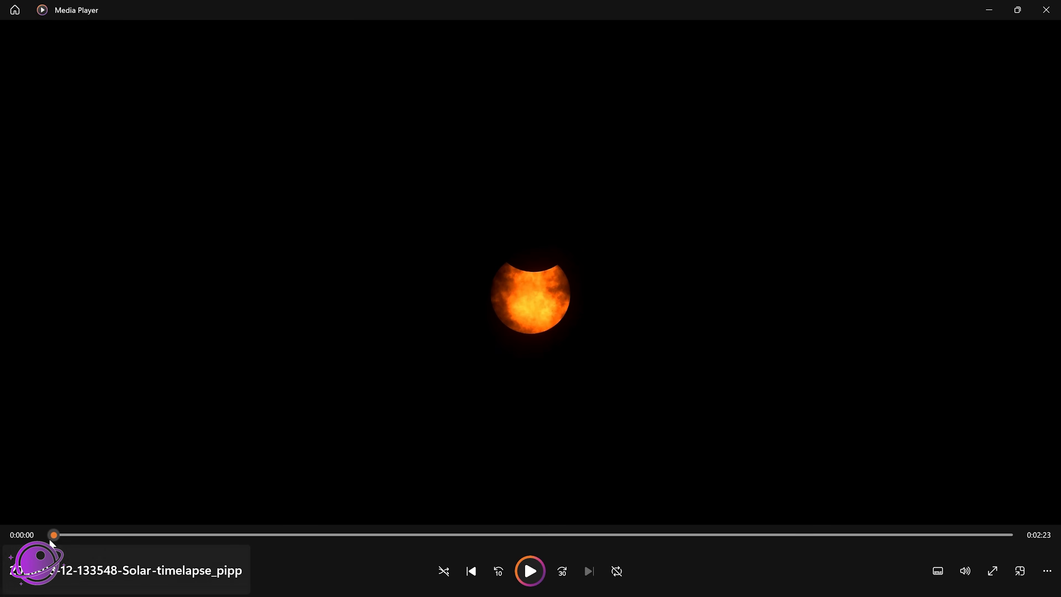
left_click(535, 575)
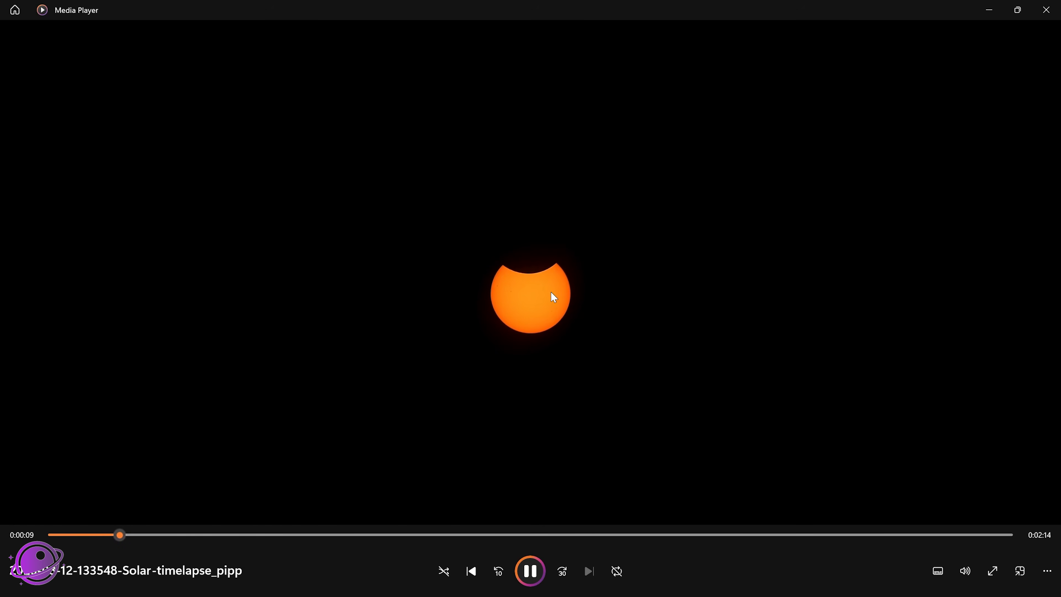
left_click(1047, 9)
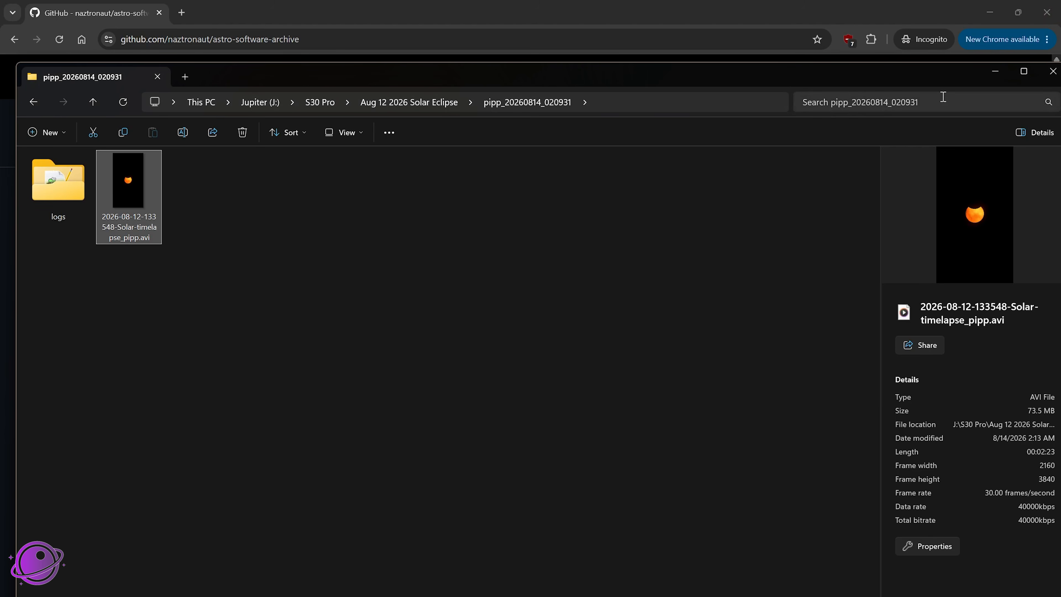
key("BackSpace")
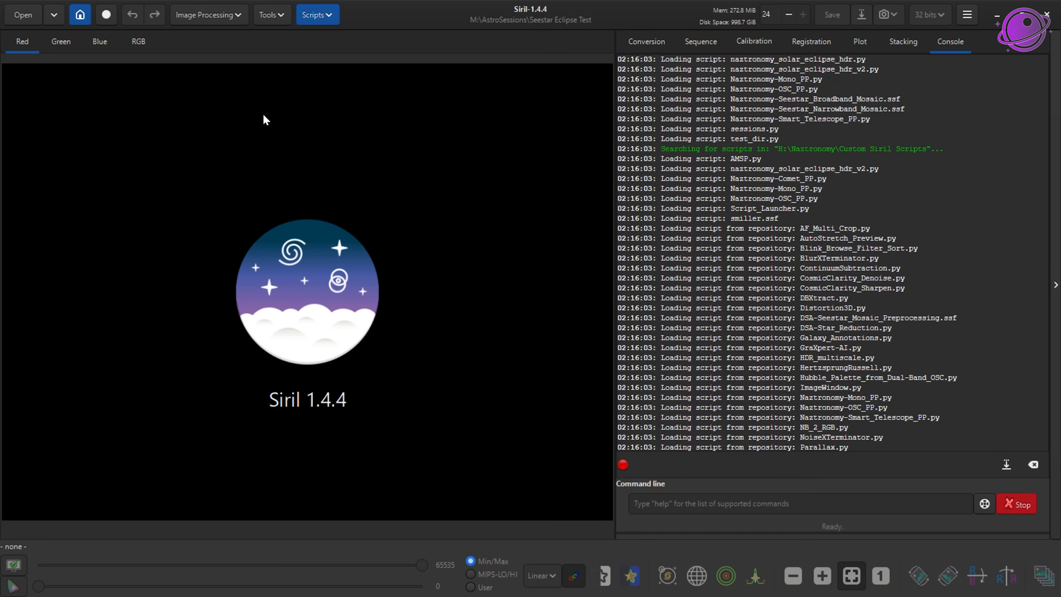
left_click(660, 42)
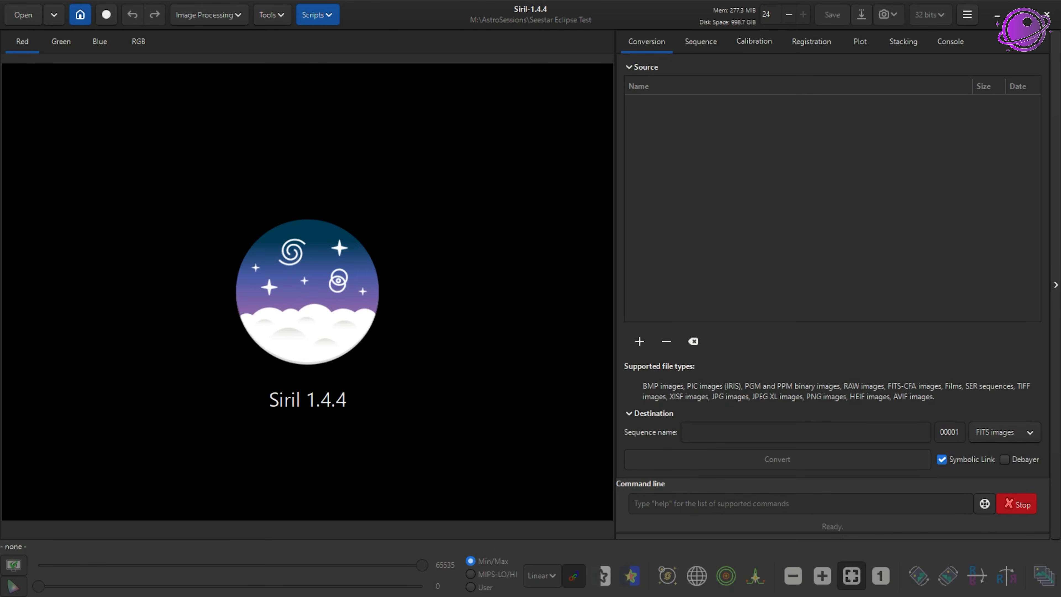
key("alt+Tab")
left_click_drag(676, 75, 757, 355)
left_click(202, 473)
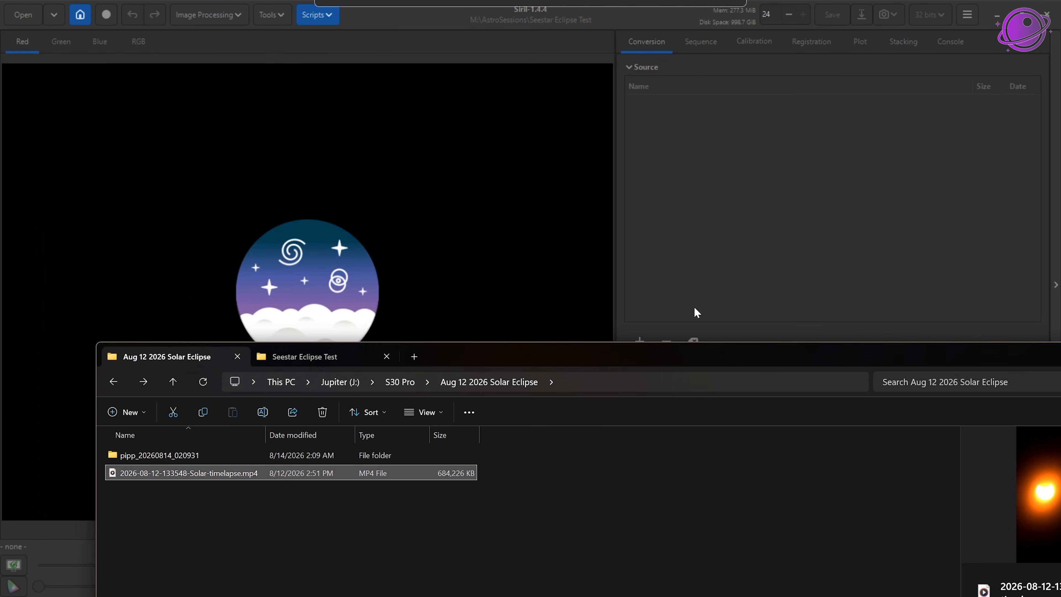
left_click_drag(712, 195, 712, 195)
left_click_drag(969, 363, 858, 277)
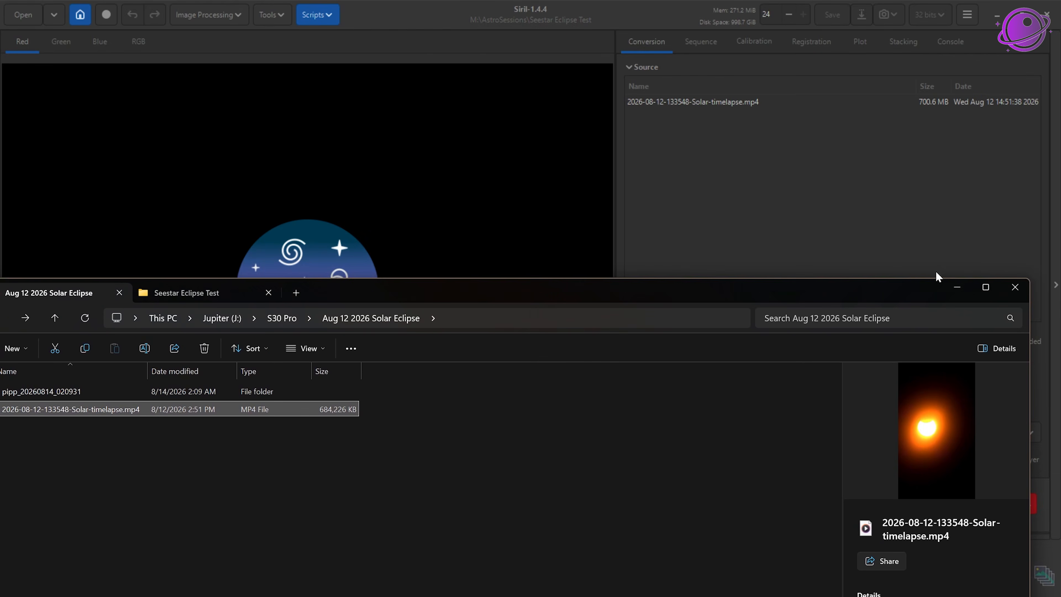
left_click(953, 285)
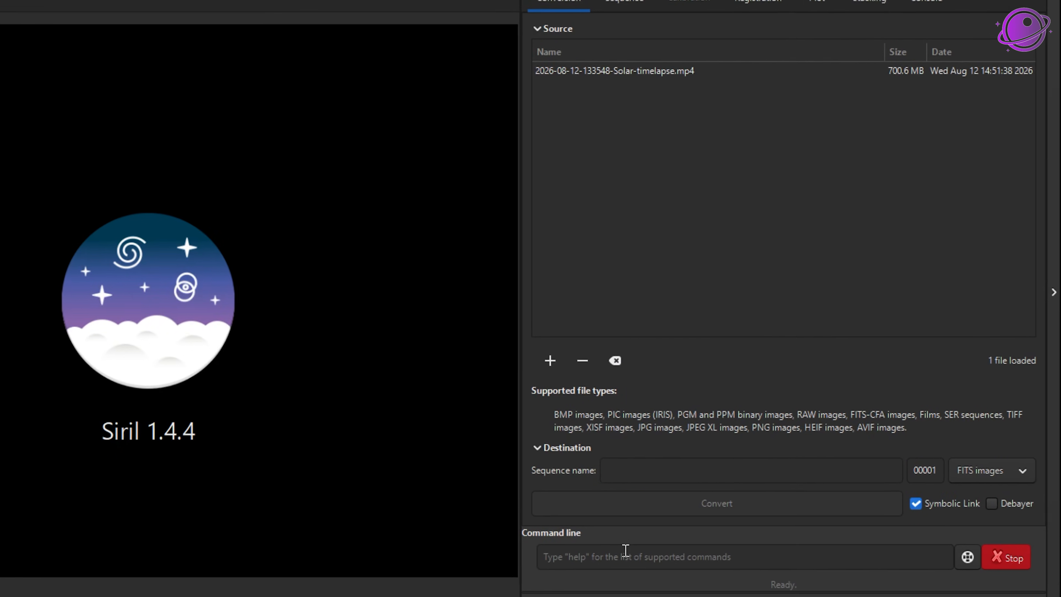
Step: Convert the video to a debayered SER sequence named timelapse
left_click(712, 428)
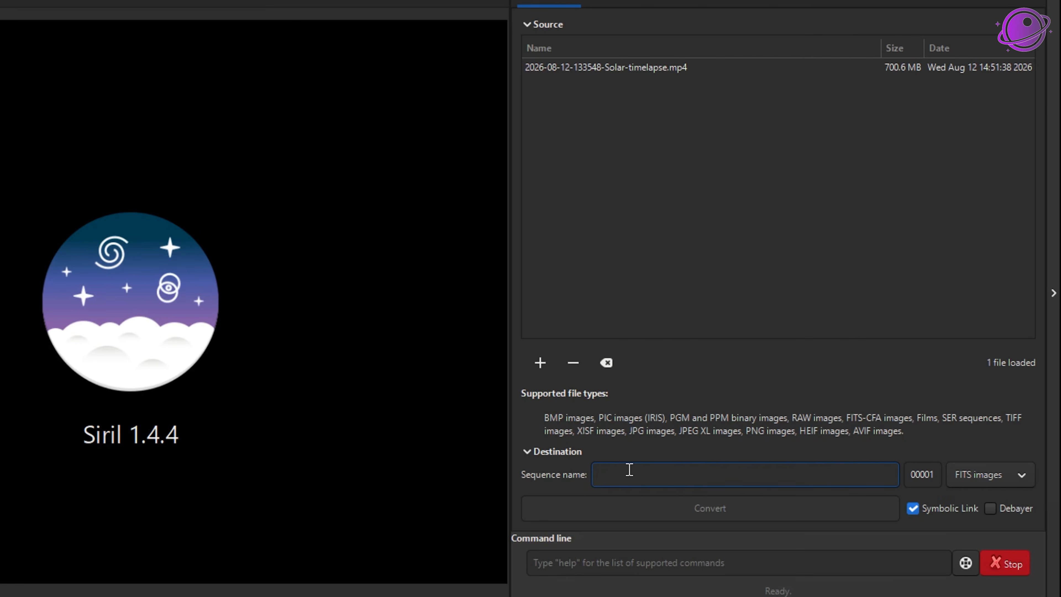
type("timelapse")
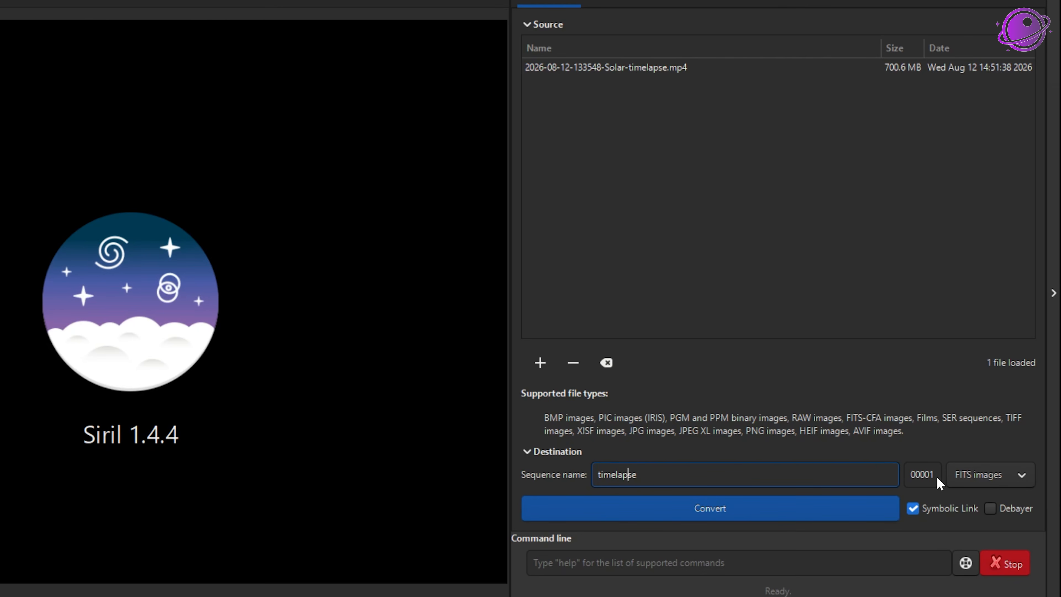
left_click(990, 512)
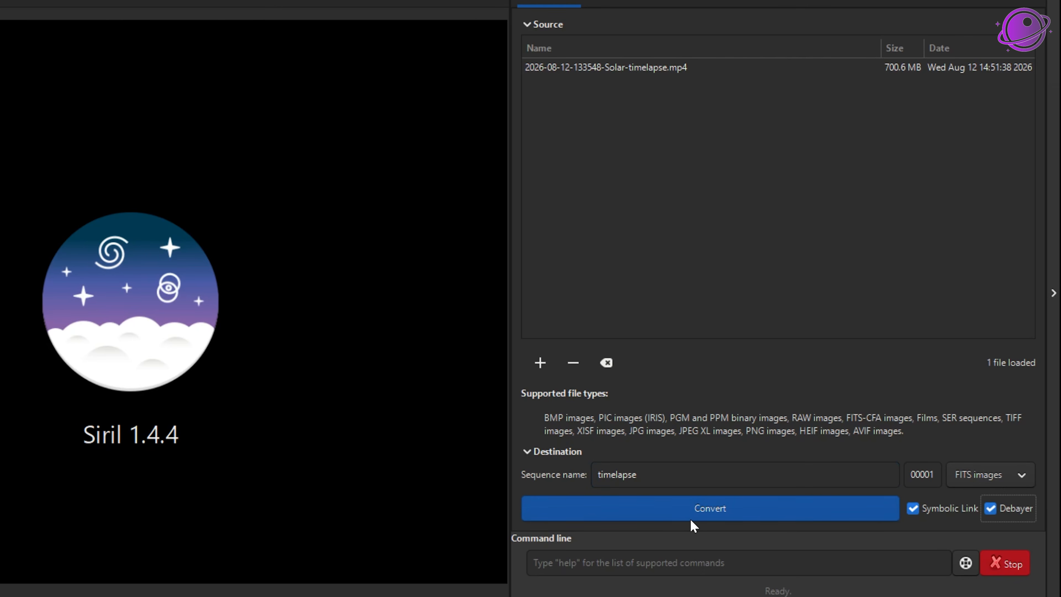
left_click(1001, 464)
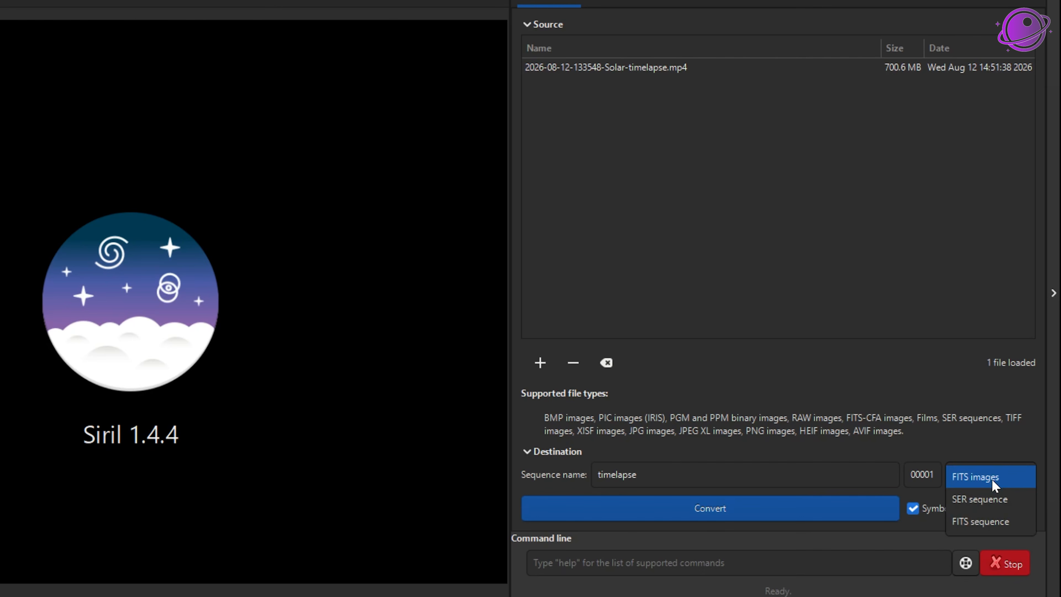
left_click(991, 503)
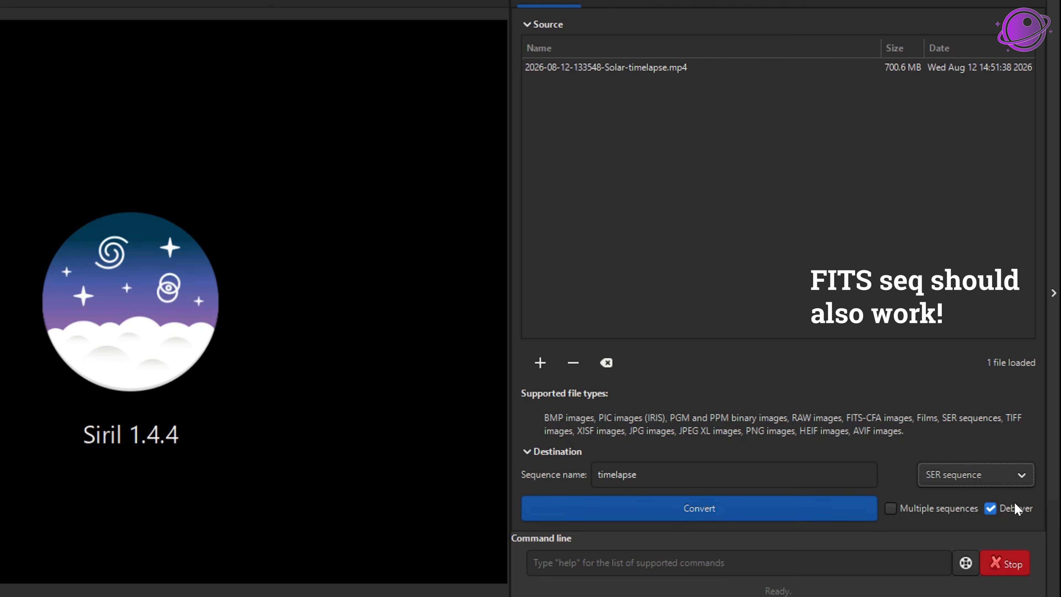
left_click(689, 515)
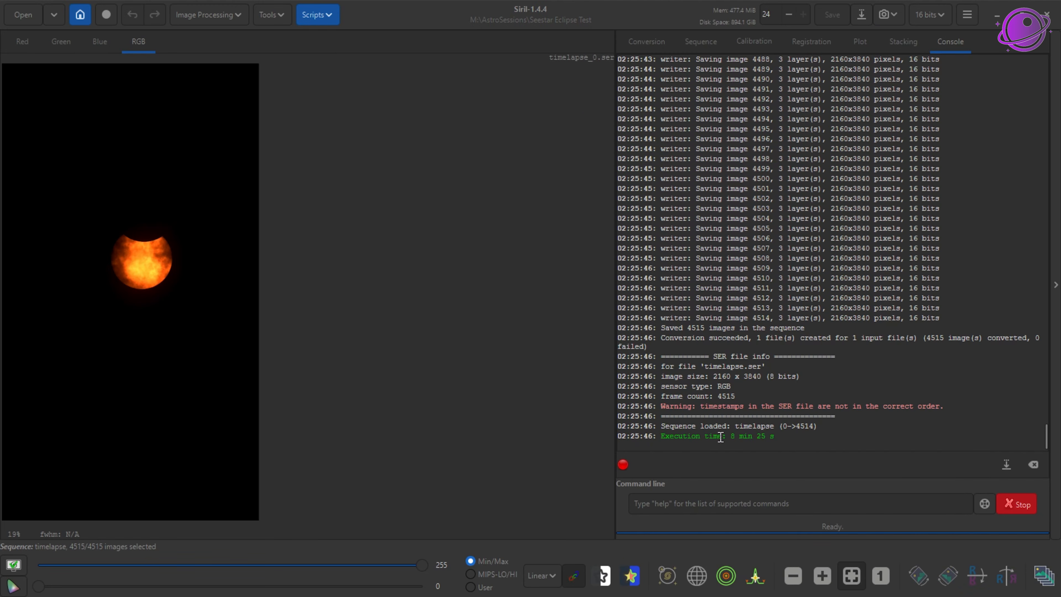
Step: Open the timelapse sequence's frame list and preview several early frames, including frames 18 and 2, returning to frame 1
left_click(706, 41)
left_click(979, 110)
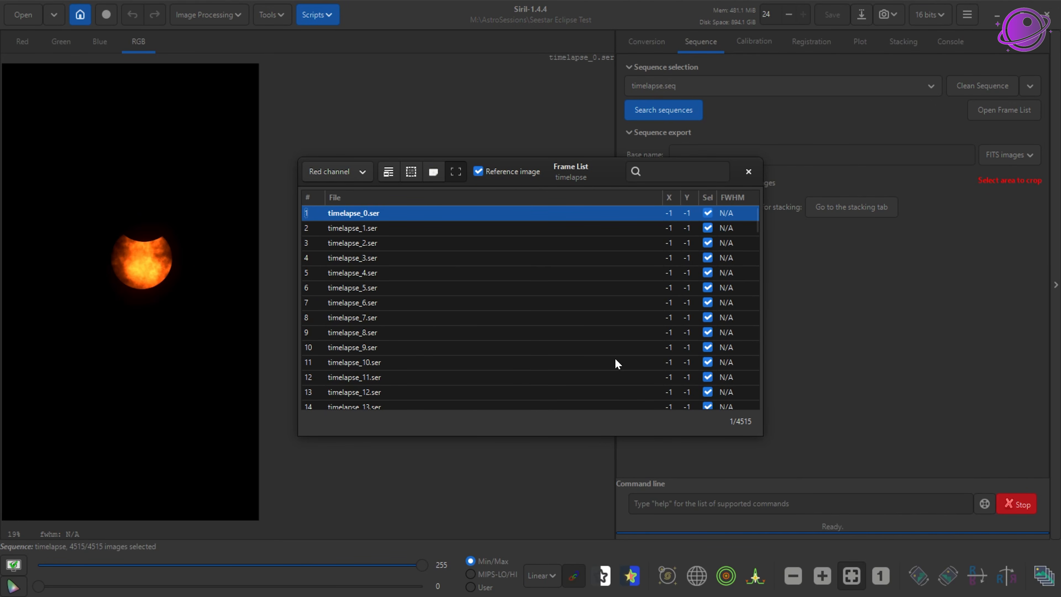
left_click(477, 332)
scroll(460, 343, "down", 3)
left_click(447, 351)
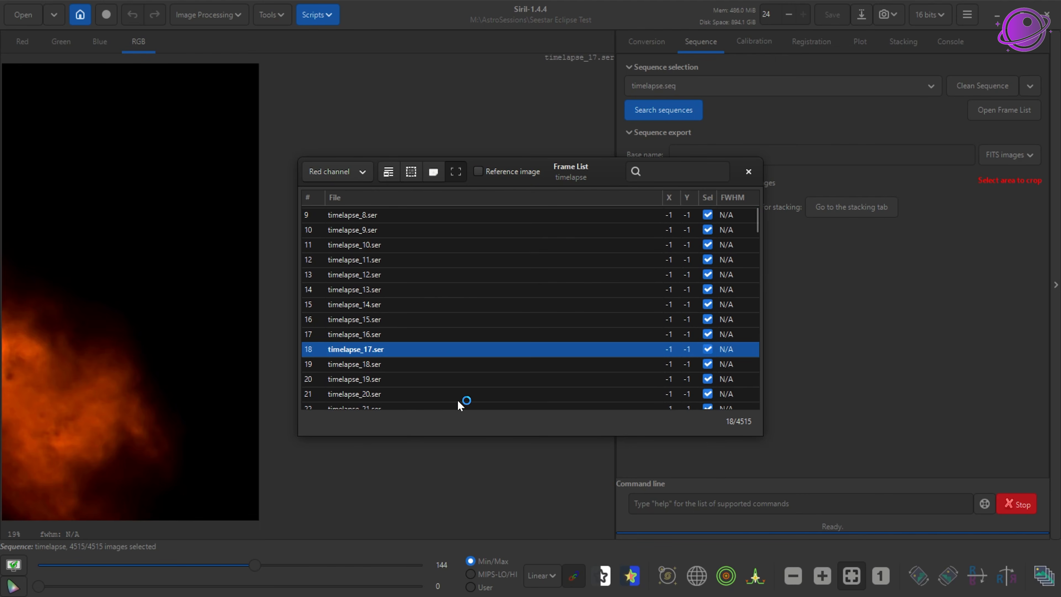
scroll(457, 389, "up", 3)
left_click(407, 226)
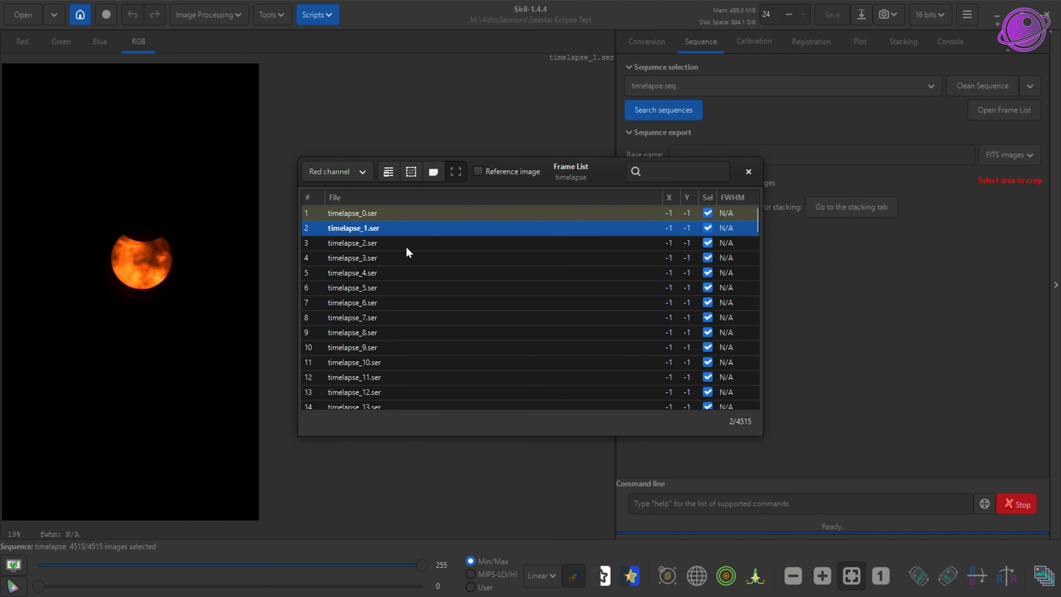
left_click(406, 247)
left_click(409, 288)
left_click(427, 215)
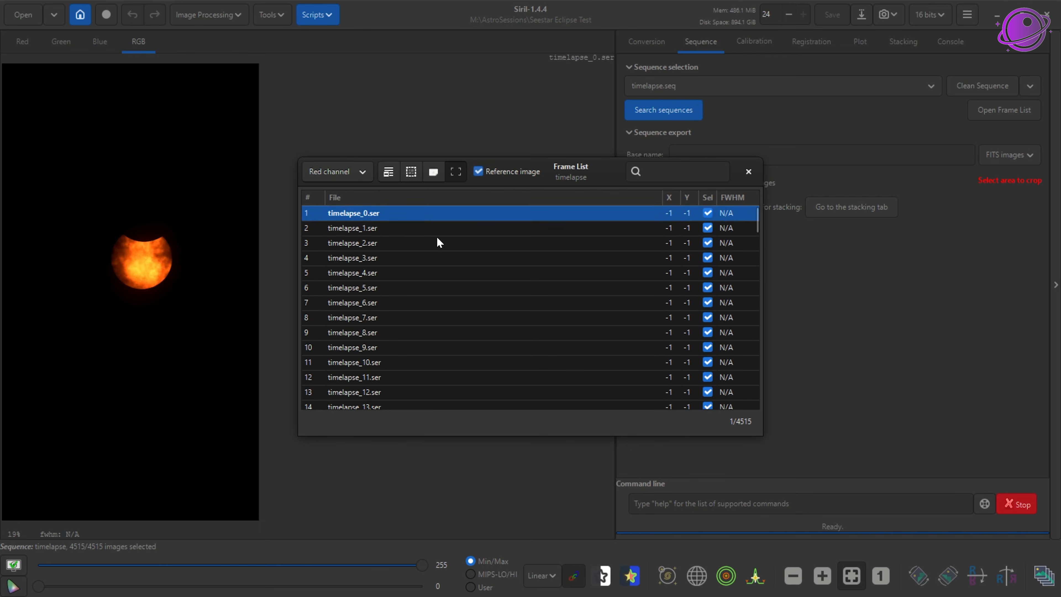
Step: Exclude frames 1 to 115 (timelapse_0.ser to timelapse_114.ser) from the sequence
scroll(457, 284, "down", 12)
scroll(498, 359, "down", 20)
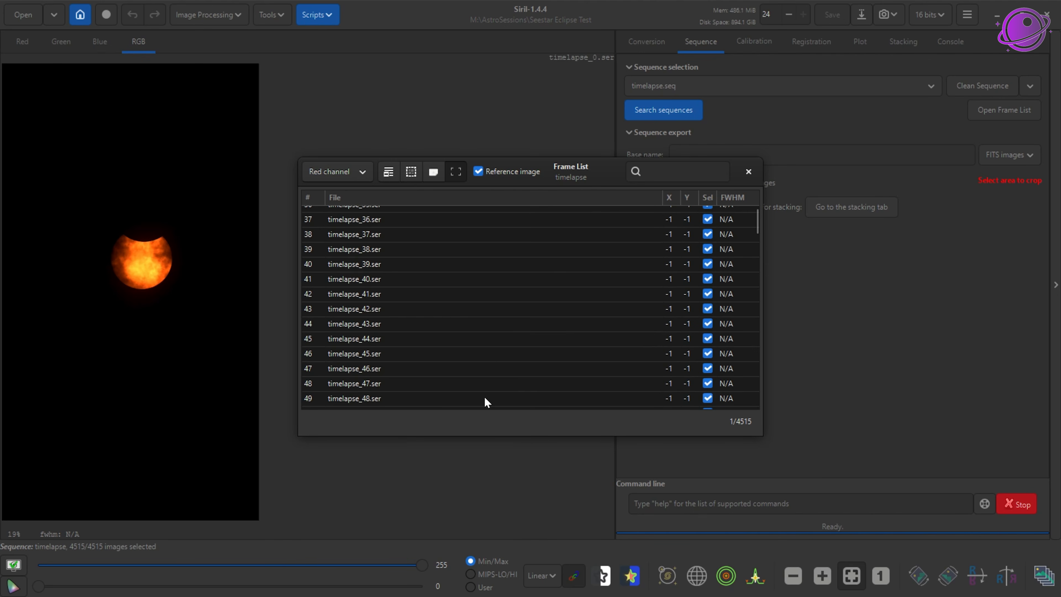
scroll(497, 387, "down", 3)
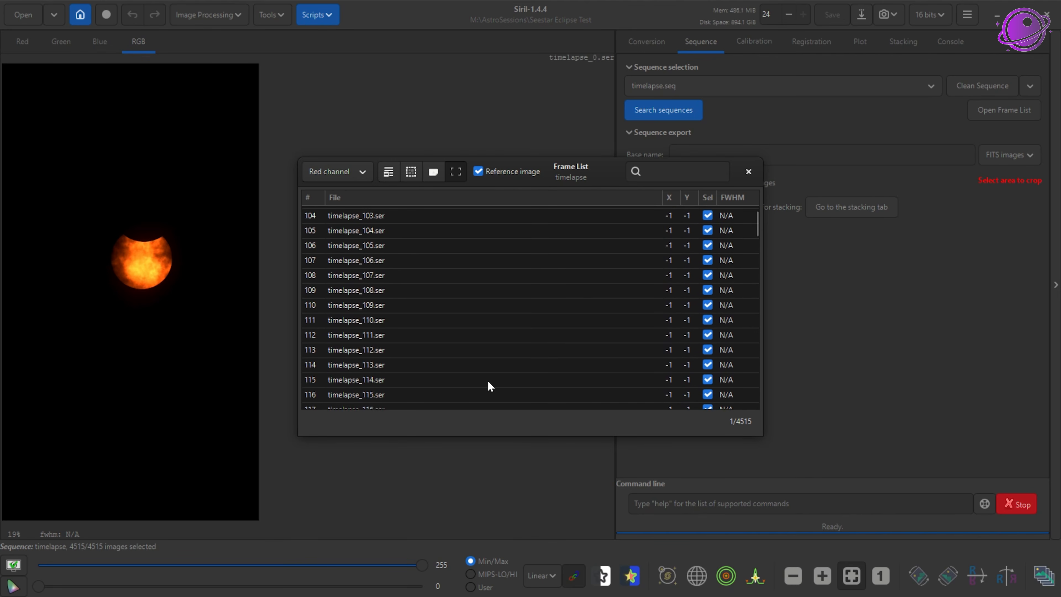
left_click(527, 381, "shift")
left_click(441, 176)
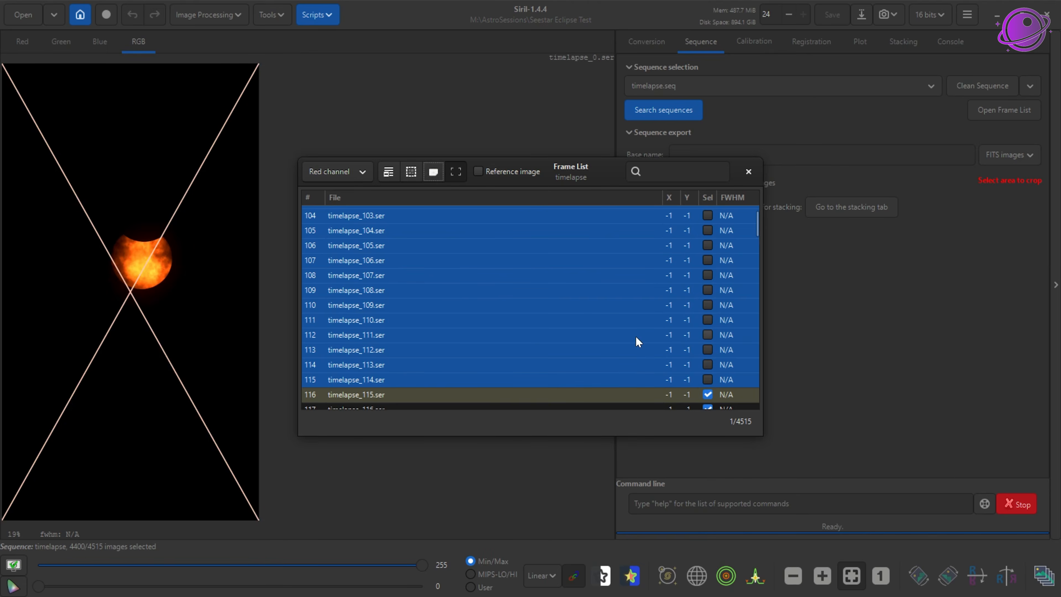
Step: Preview frames between 109 and 55 to judge which of the excluded images are affected by clouds
left_click(635, 338)
left_click(565, 292)
scroll(560, 343, "up", 3)
scroll(560, 349, "up", 7)
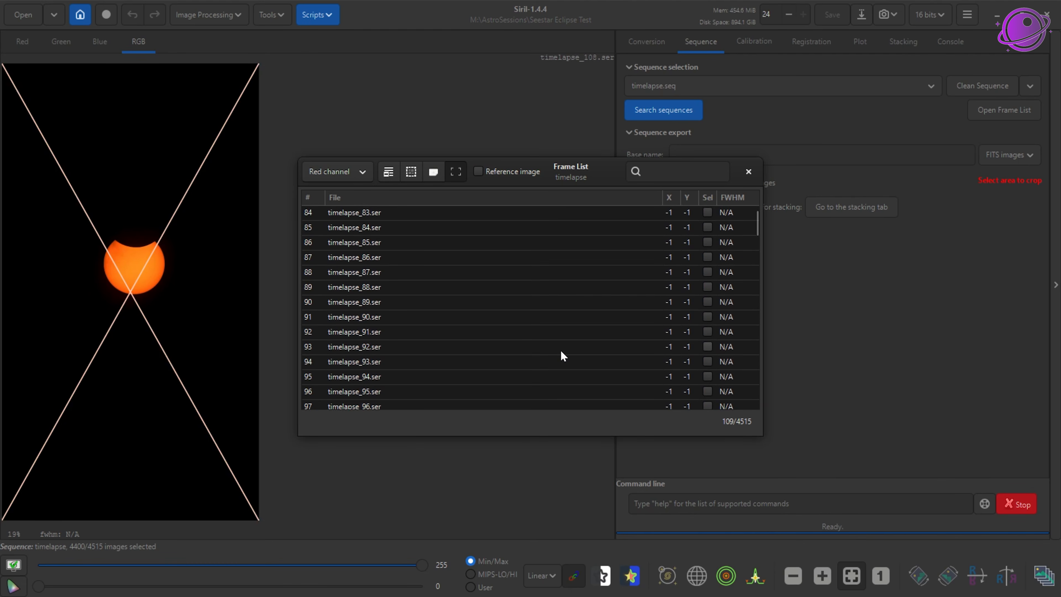
left_click(560, 351)
left_click(507, 264)
scroll(483, 283, "up", 3)
scroll(484, 283, "down", 5)
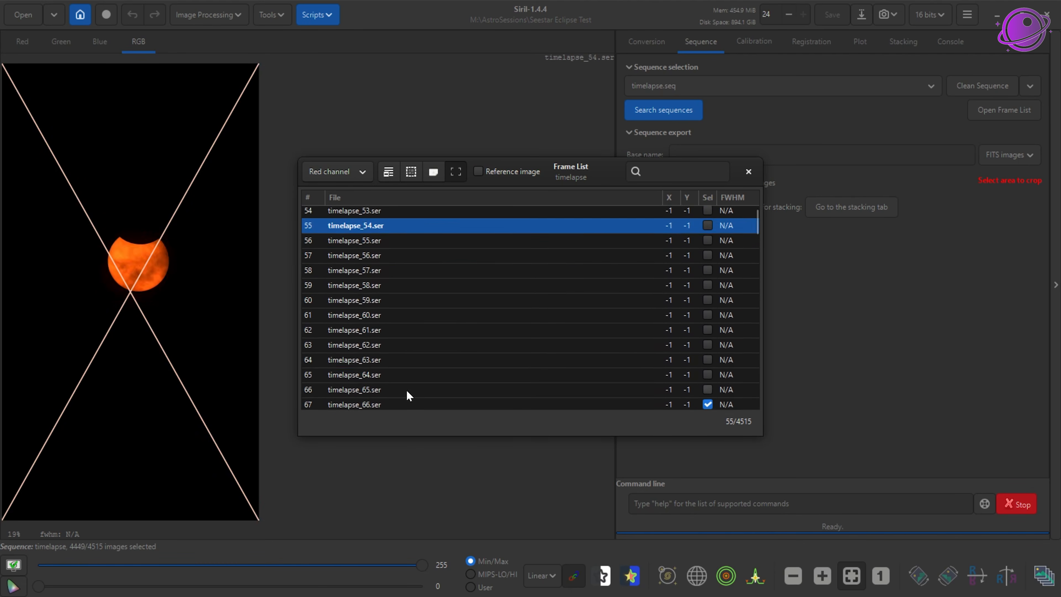
Step: Exclude two further ranges of early cloudy frames, up to about frame 309, from the timelapse sequence
left_click(516, 308)
scroll(452, 335, "down", 3)
left_click(453, 334, "shift")
left_click(434, 171)
scroll(533, 368, "down", 10)
left_click(534, 363)
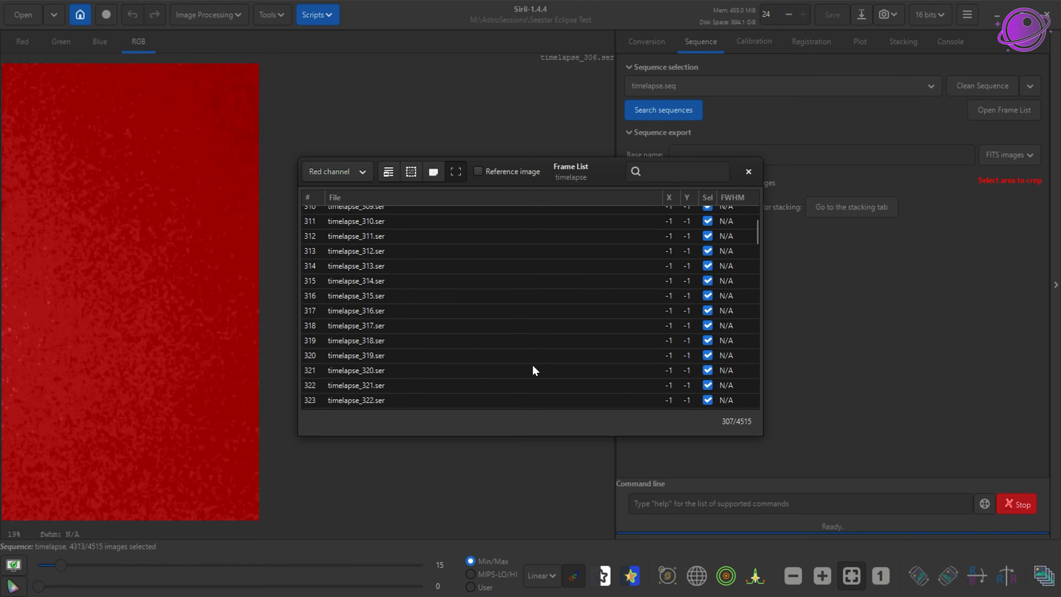
left_click(531, 336, "shift")
left_click(433, 172)
Step: Preview excluded frames between 196 and 172 (timelapse_195.ser to timelapse_171.ser) to check them for clouds
left_click(585, 341)
mouse_move(756, 235)
left_mouse_down()
mouse_move(757, 397)
mouse_move(756, 251)
mouse_move(770, 224)
left_mouse_up()
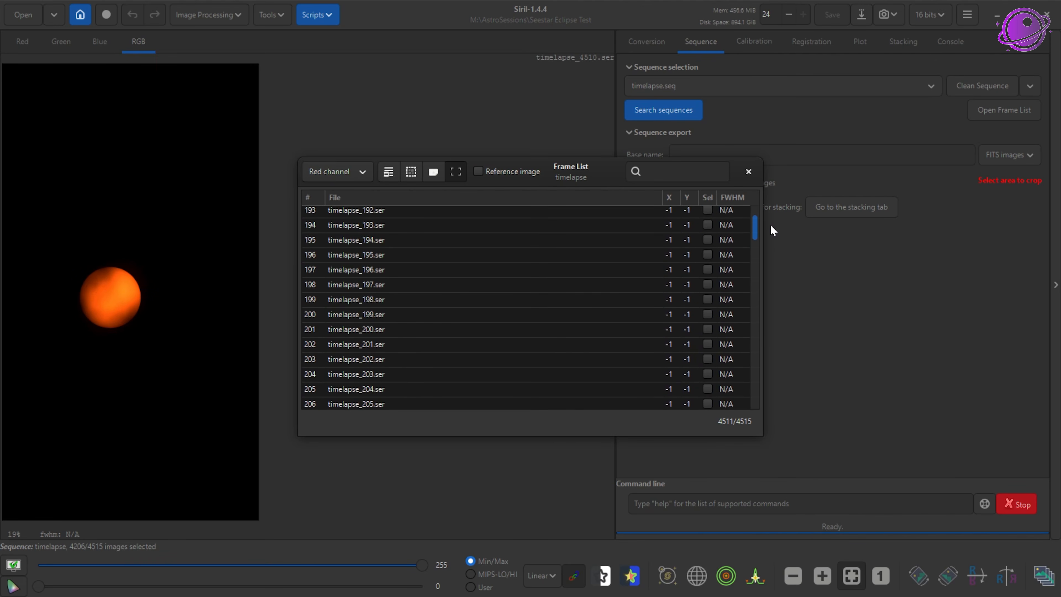
left_click(427, 281)
left_click(443, 258)
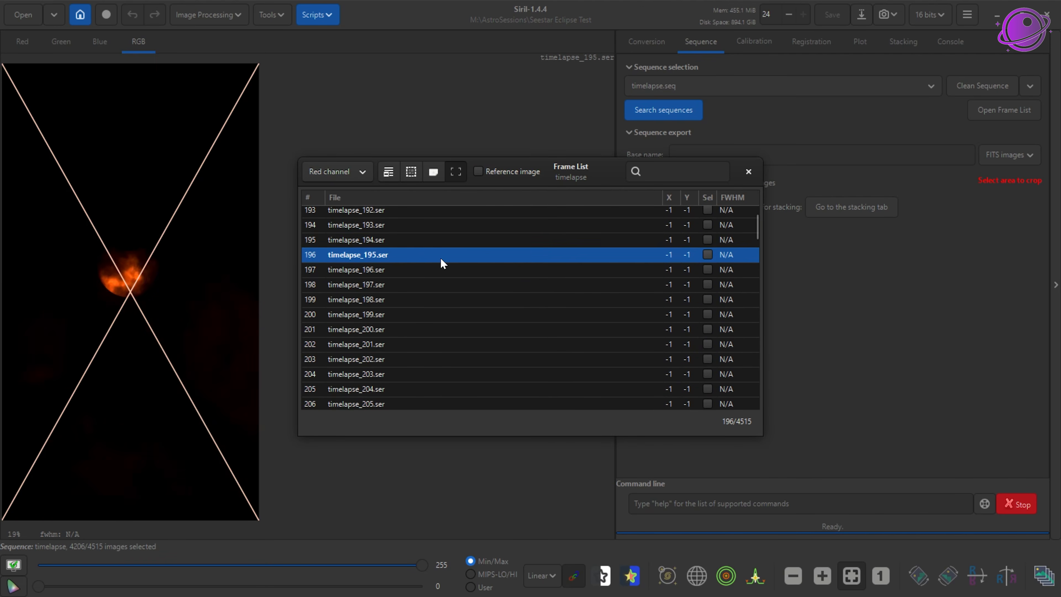
scroll(421, 261, "up", 4)
left_click(407, 256)
scroll(414, 246, "up", 3)
left_click(402, 277)
left_click(406, 252)
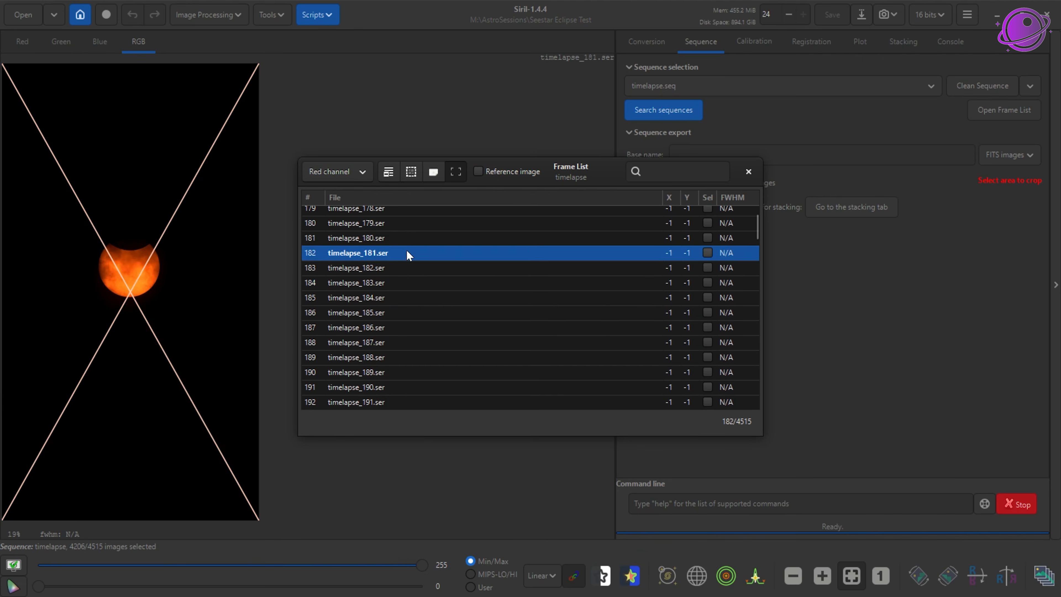
scroll(409, 272, "up", 3)
left_click(414, 295)
left_click(413, 252)
left_click(411, 226)
scroll(481, 292, "down", 6)
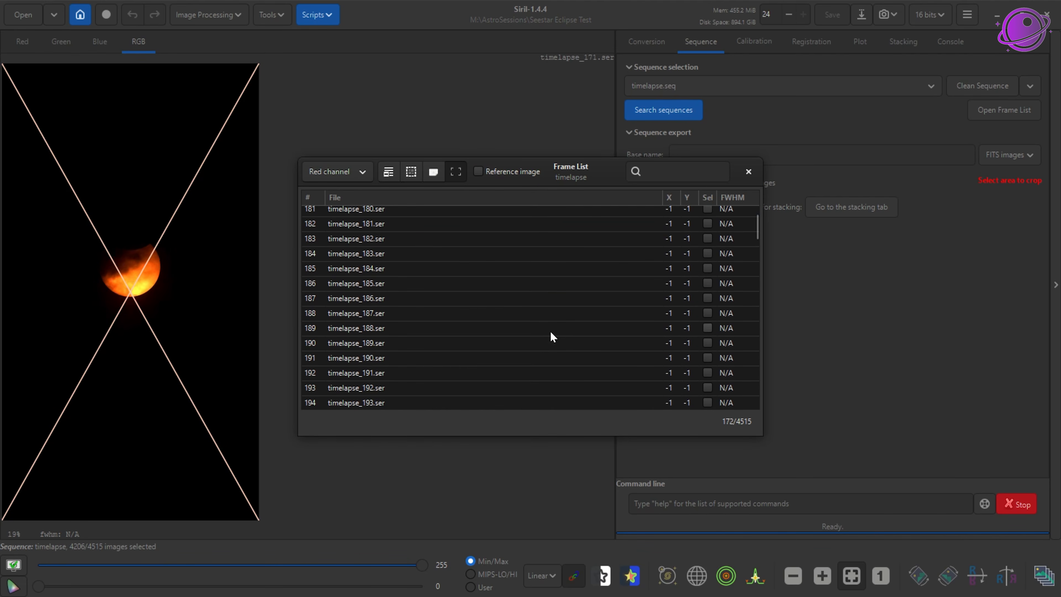
Step: Preview frame 206 and review the selection state of the frames back to the start of the sequence
left_click(512, 358)
scroll(512, 353, "down", 3)
scroll(501, 353, "up", 1)
scroll(487, 350, "down", 1)
left_click(474, 350)
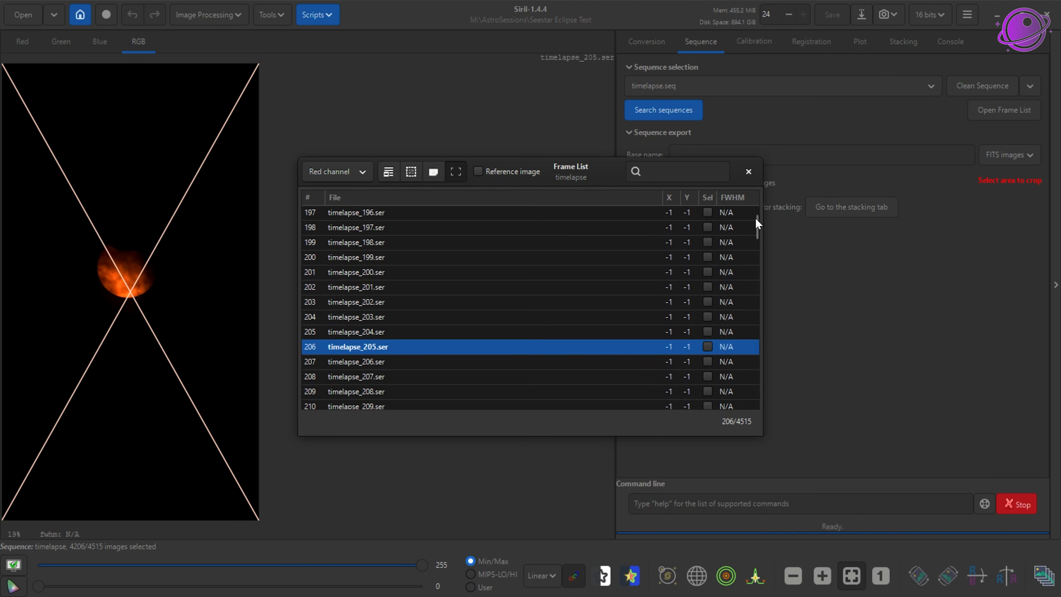
left_click_drag(755, 219, 756, 212)
scroll(578, 280, "down", 7)
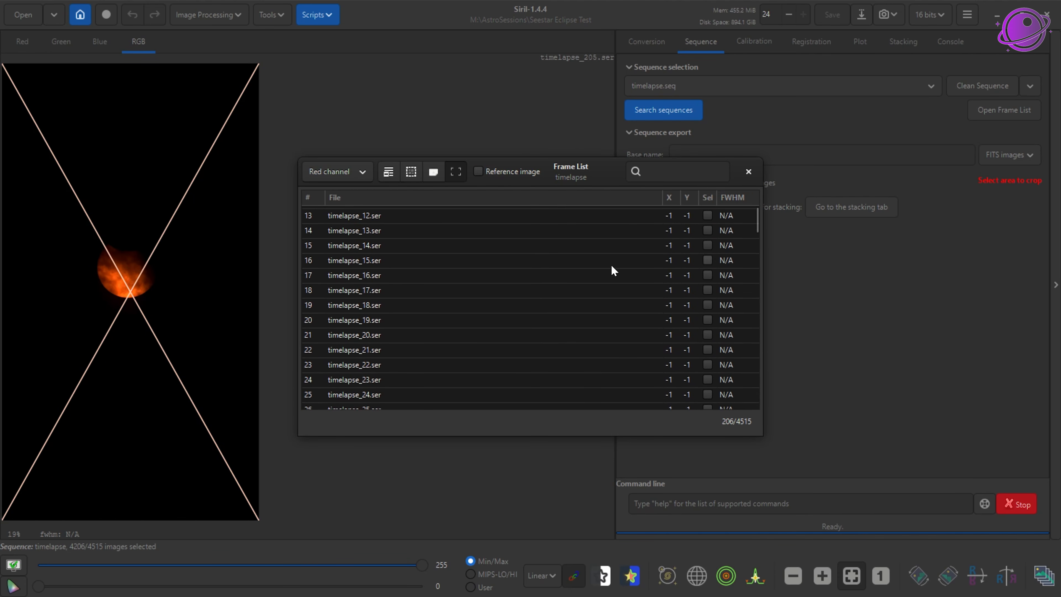
scroll(623, 342, "up", 3)
scroll(597, 326, "up", 3)
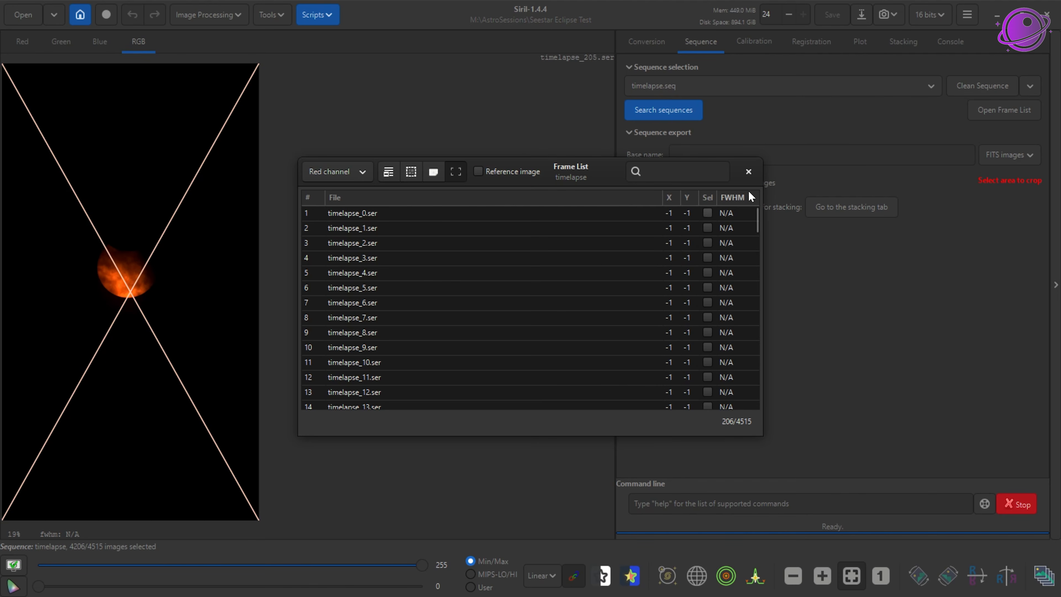
Step: Set the clear frame 3608 (timelapse_3607.ser) as the sequence's reference image and close the frame list
left_click_drag(757, 217, 757, 360)
left_click(537, 324)
left_click(486, 370)
scroll(738, 251, "down", 3)
left_click(521, 375)
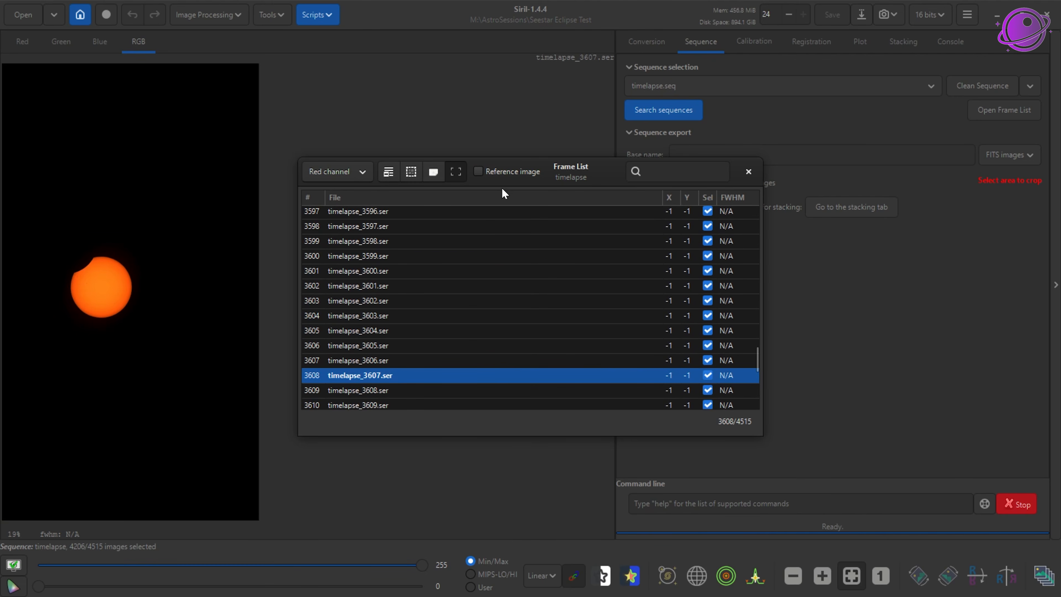
left_click(505, 177)
left_click(748, 172)
Step: Choose Image Pattern Alignment (planetary - full disk) as registration method and draw a selection about 878 x 689 px around the Sun
left_click(815, 37)
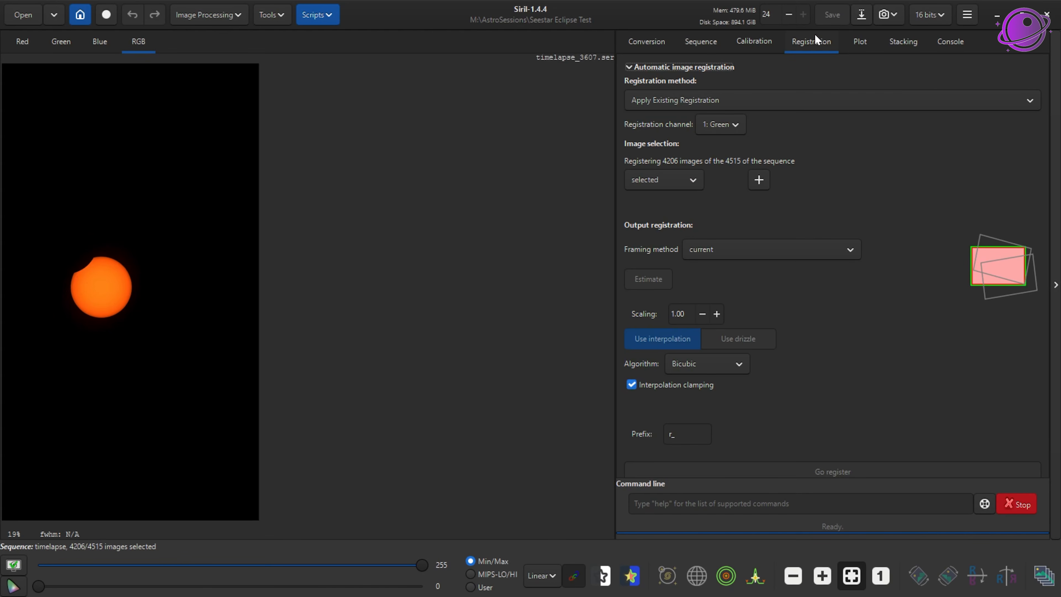
left_click(656, 99)
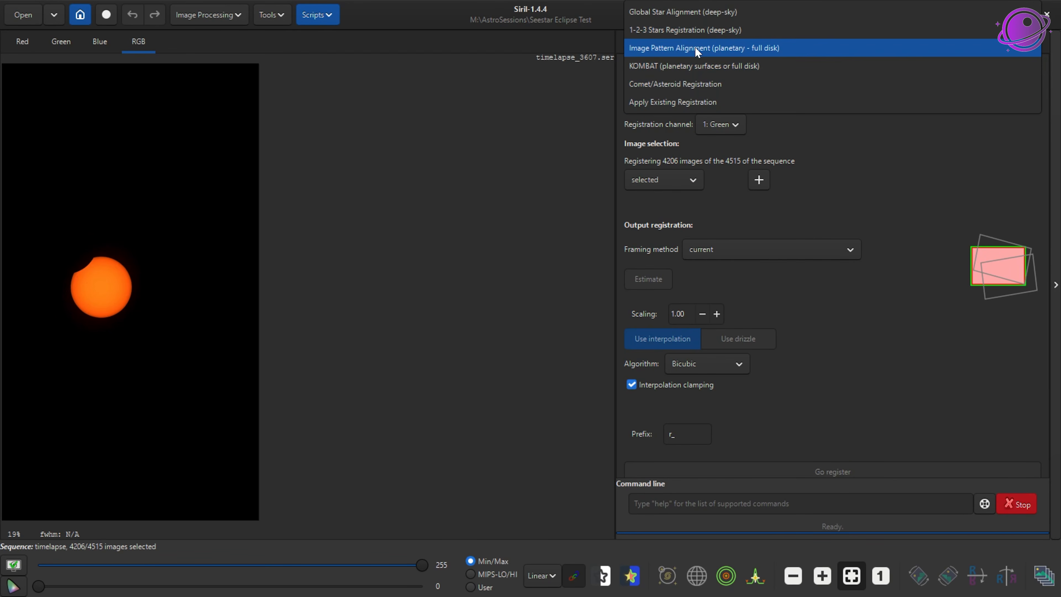
left_click(737, 49)
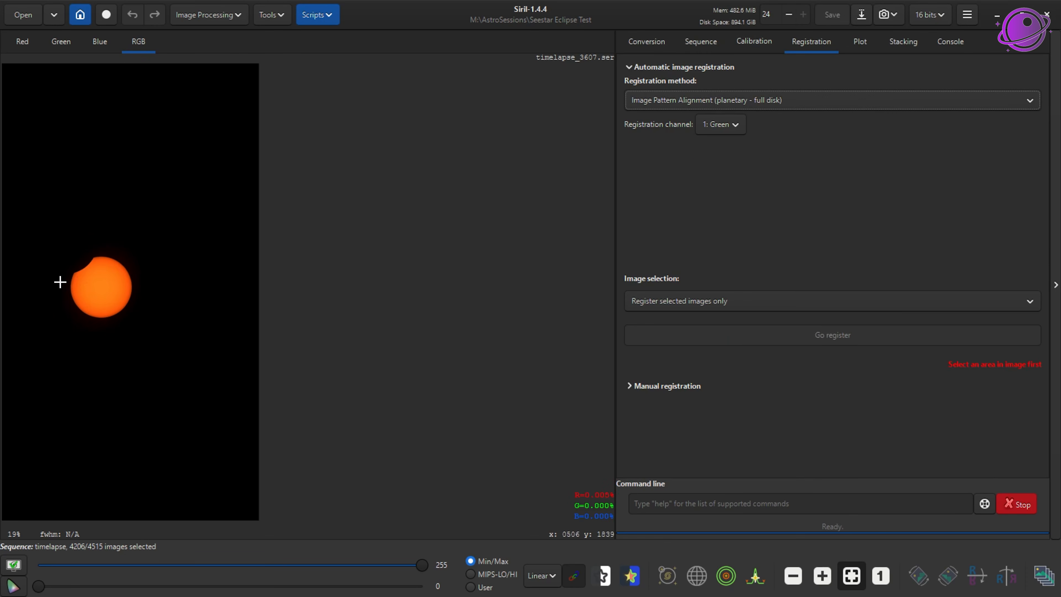
left_click_drag(48, 246, 153, 330)
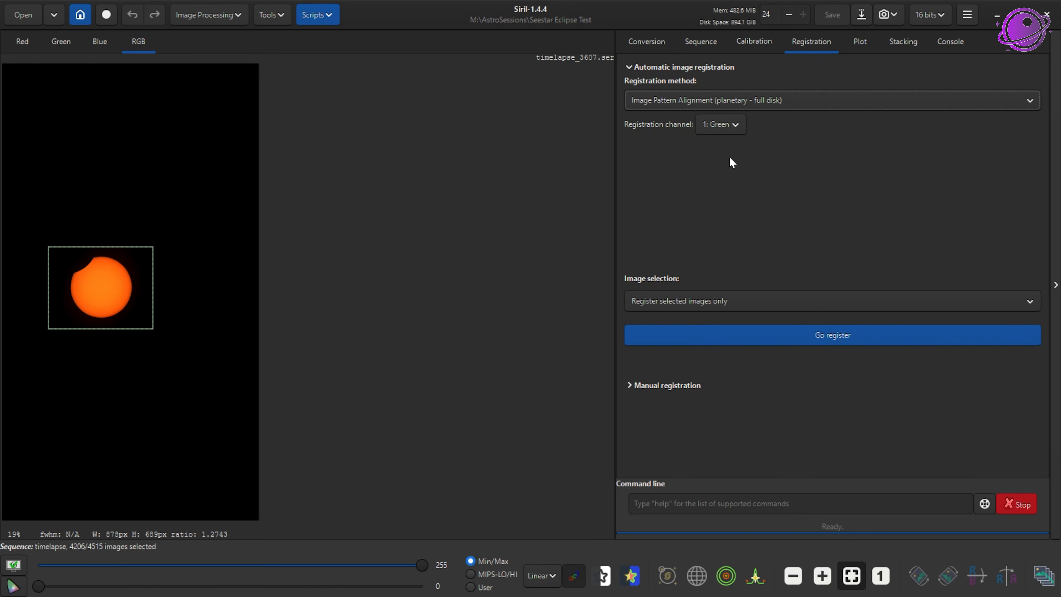
Step: Set the registration channel to 0: Red and compare the Sun's brightness in the blue, green and red channel views
left_click(707, 121)
left_click(712, 105)
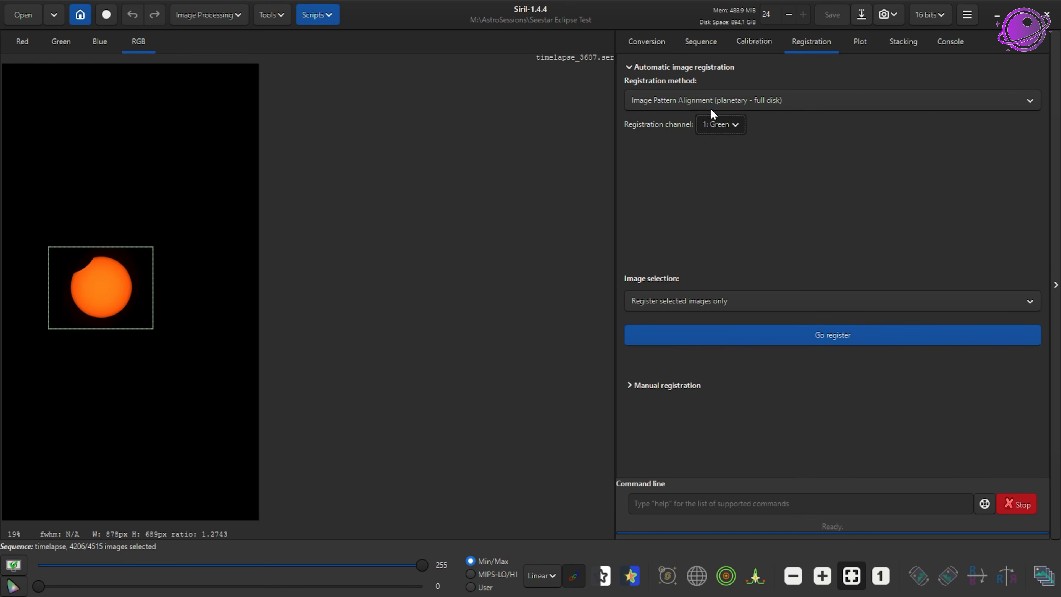
left_click(113, 45)
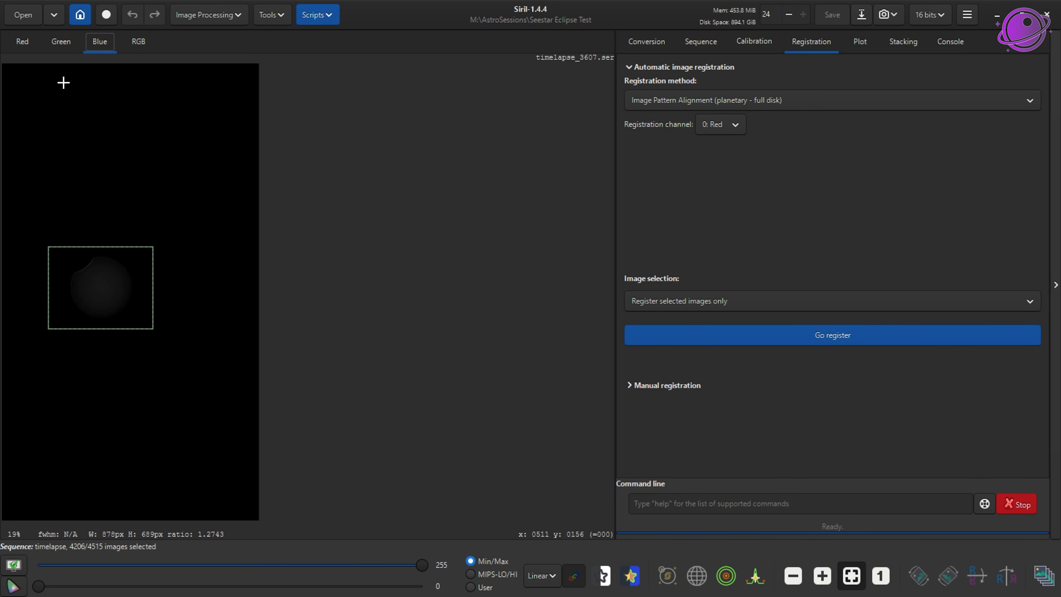
left_click(59, 38)
left_click(33, 51)
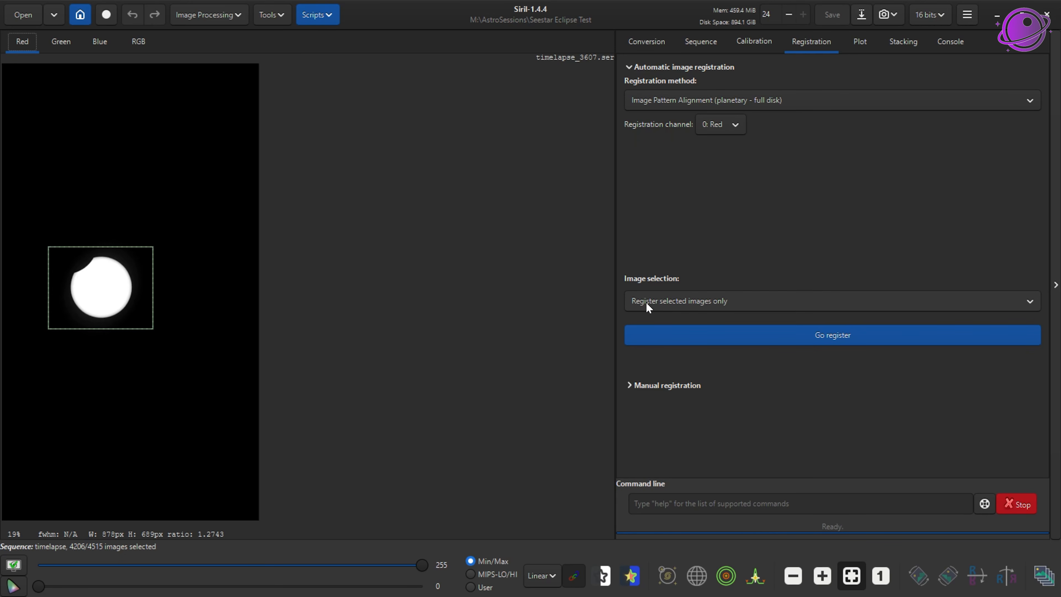
Step: Keep the image selection on registering selected images only and run the pattern alignment registration
left_click(668, 305)
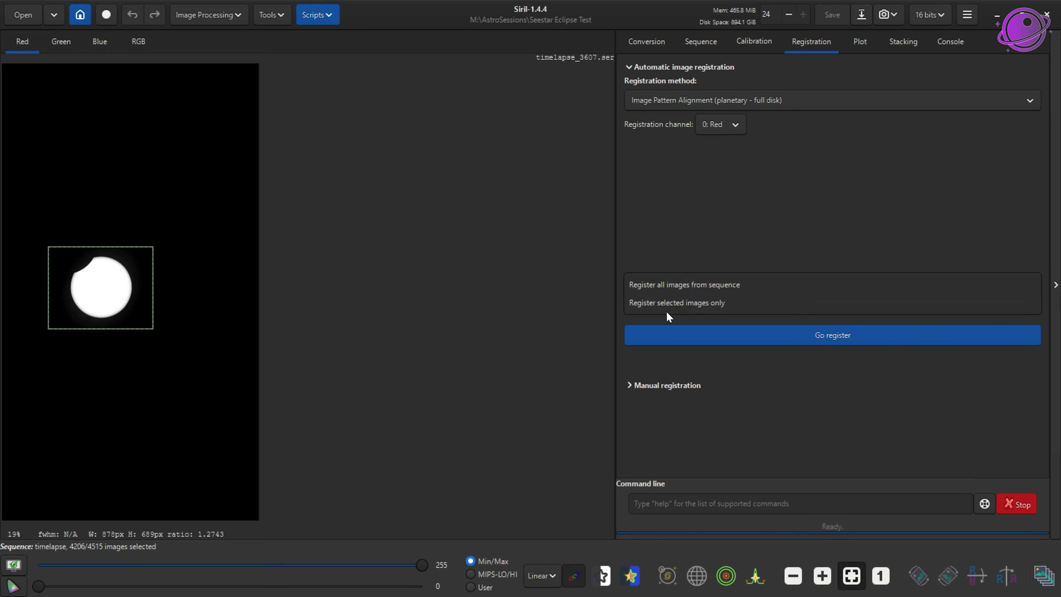
left_click(687, 227)
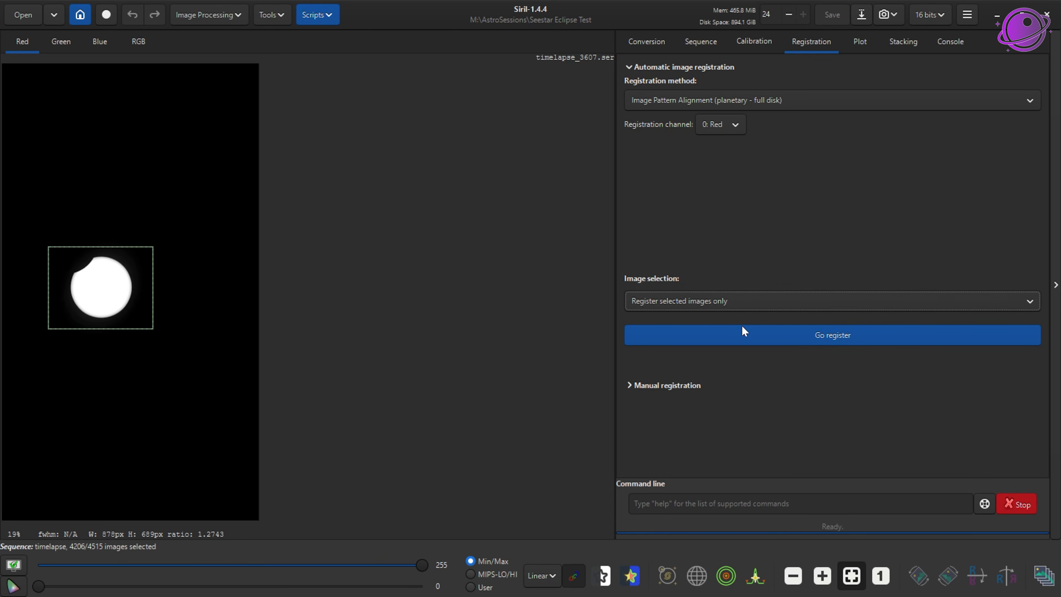
left_click(822, 337)
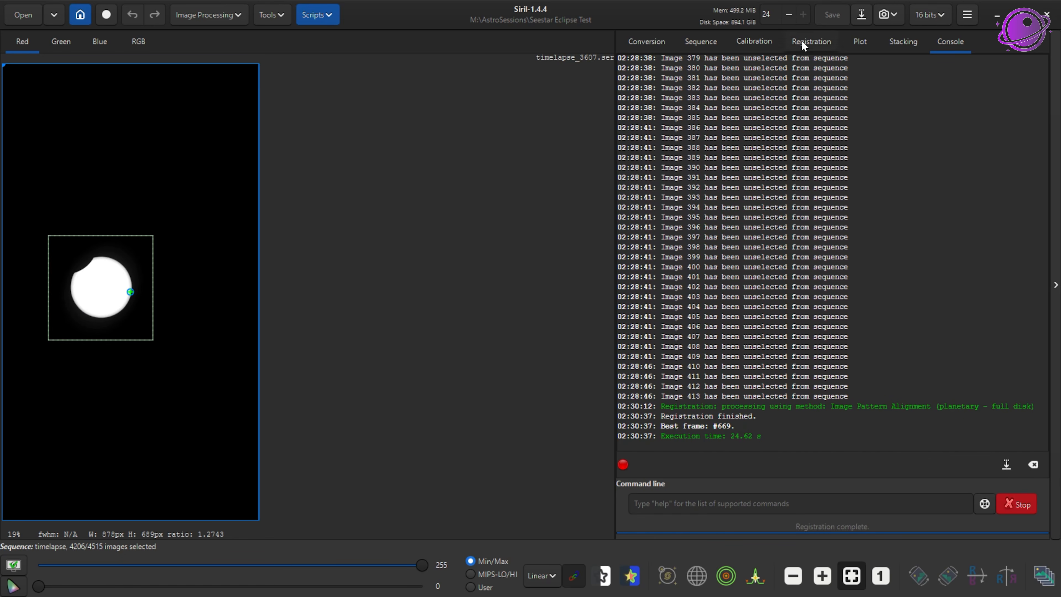
Step: Open the frame list and preview frames between 3610 and 3550 to check their registration shifts against the reference
left_click(1044, 575)
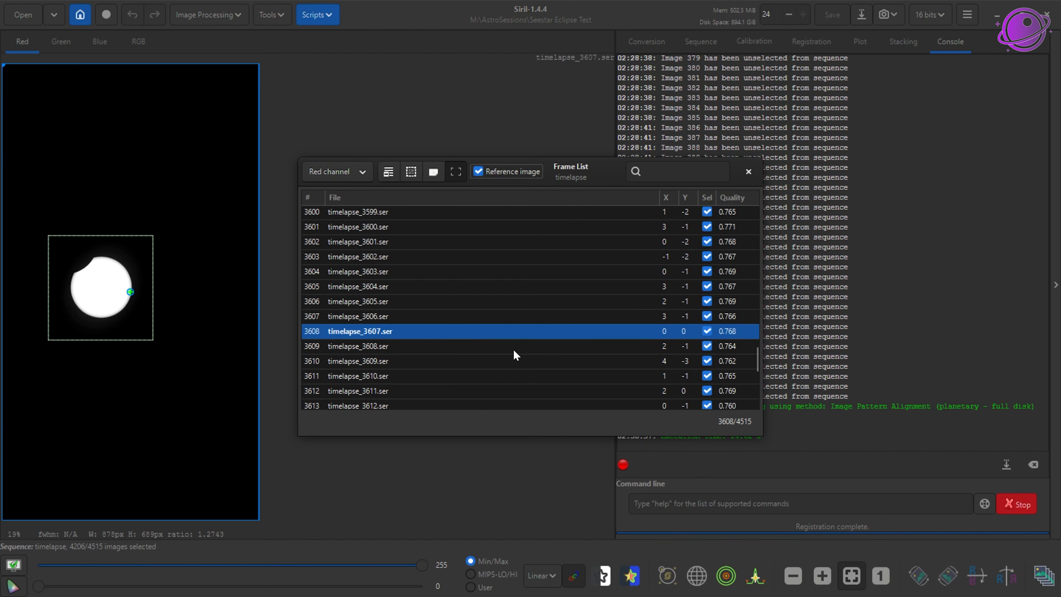
left_click(471, 360)
left_click(479, 276)
scroll(479, 279, "up", 4)
left_click(480, 271)
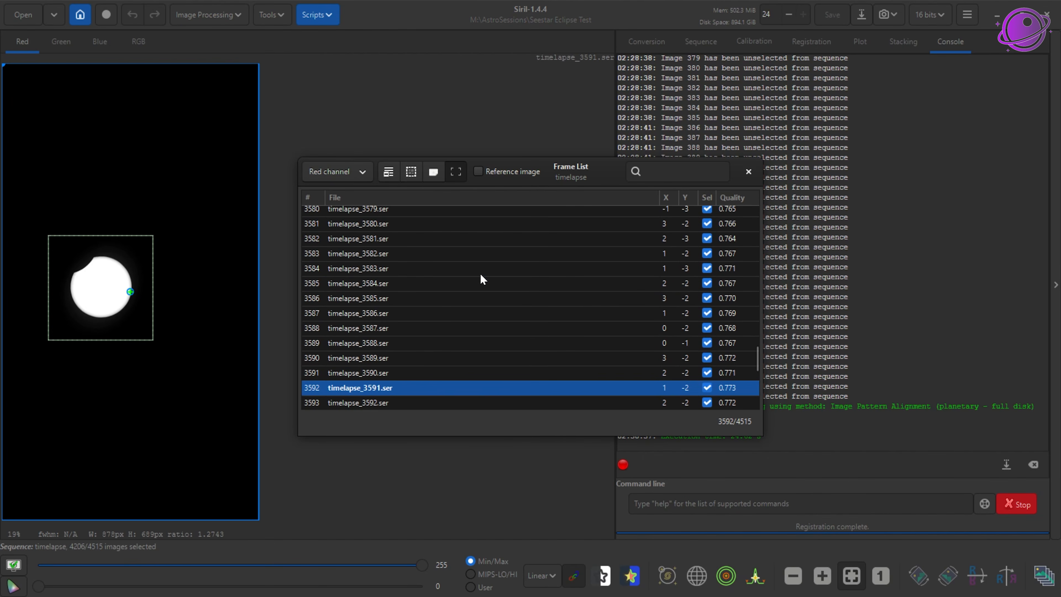
scroll(430, 256, "up", 5)
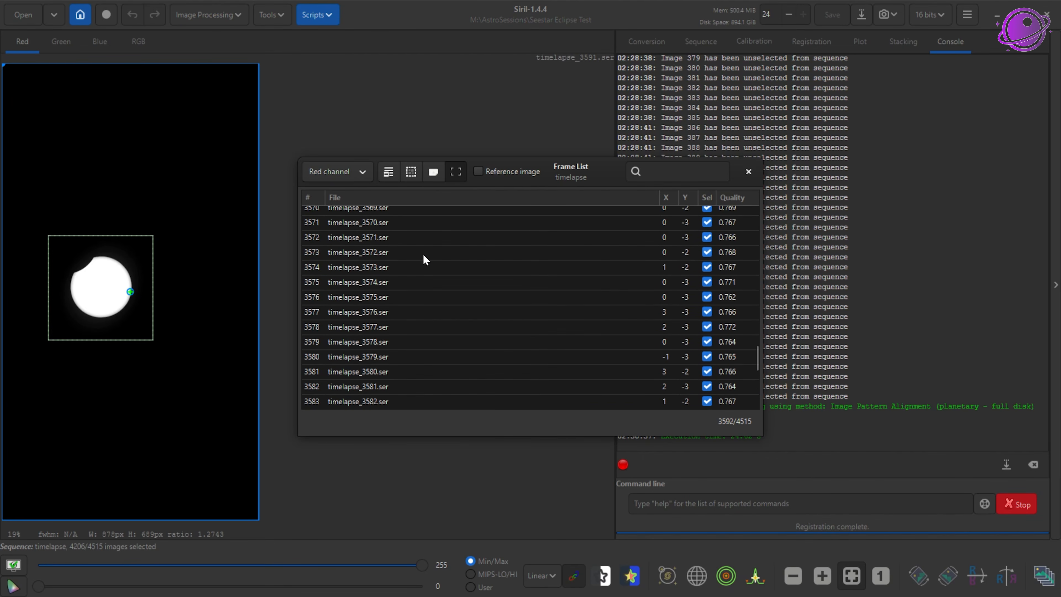
left_click(441, 253)
scroll(445, 256, "up", 3)
left_click(455, 236)
scroll(687, 339, "up", 3)
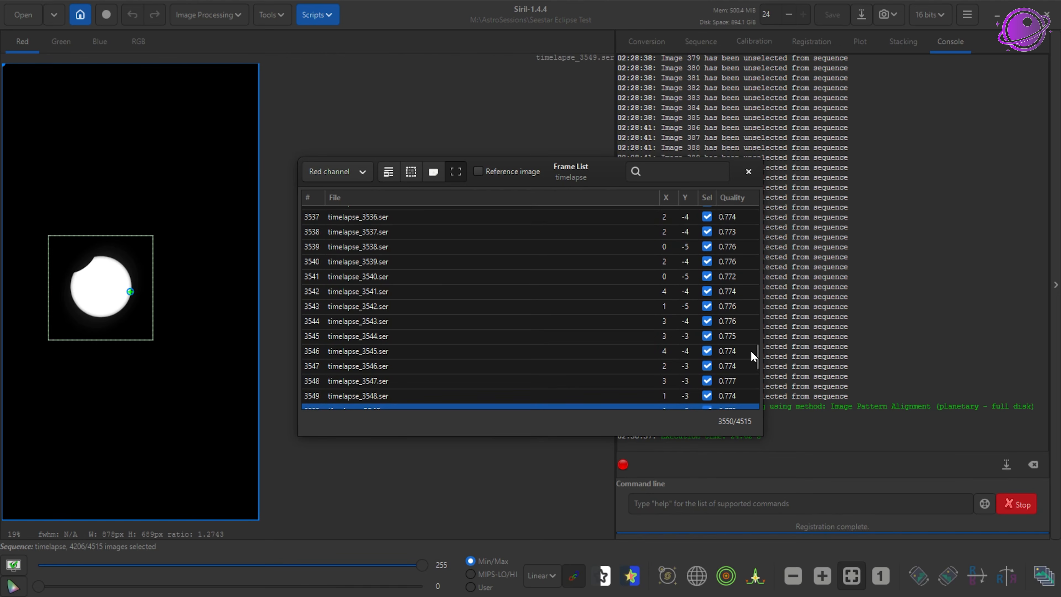
Step: Preview frames 1029 and 1008 to check their registration shifts, and close the frame list
left_click_drag(756, 355, 761, 261)
left_click(543, 259)
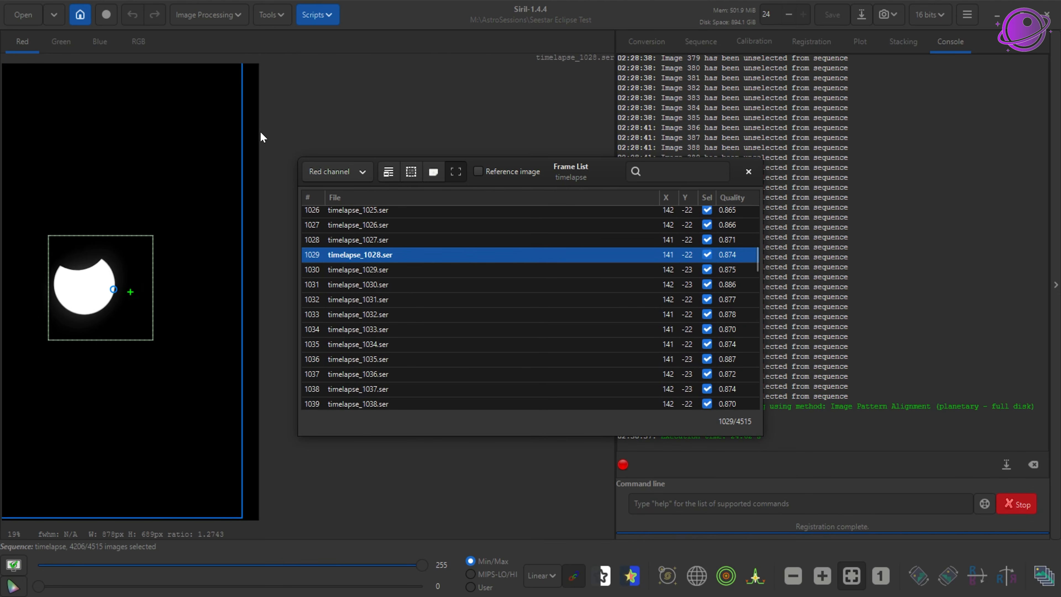
scroll(476, 358, "up", 3)
scroll(450, 293, "up", 3)
left_click(449, 268)
scroll(465, 310, "up", 3)
left_click(585, 267)
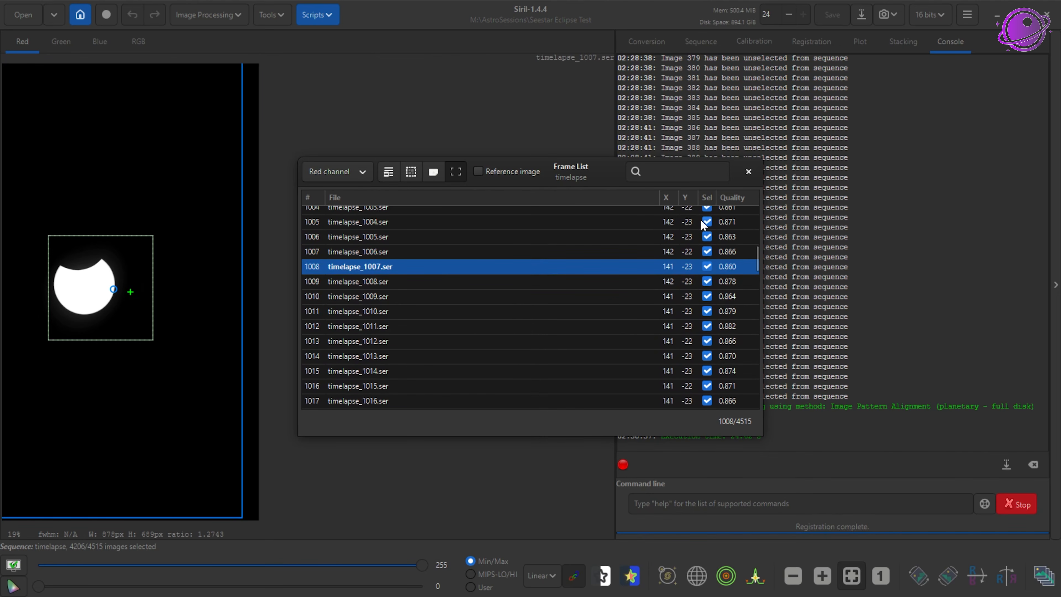
scroll(632, 244, "up", 5)
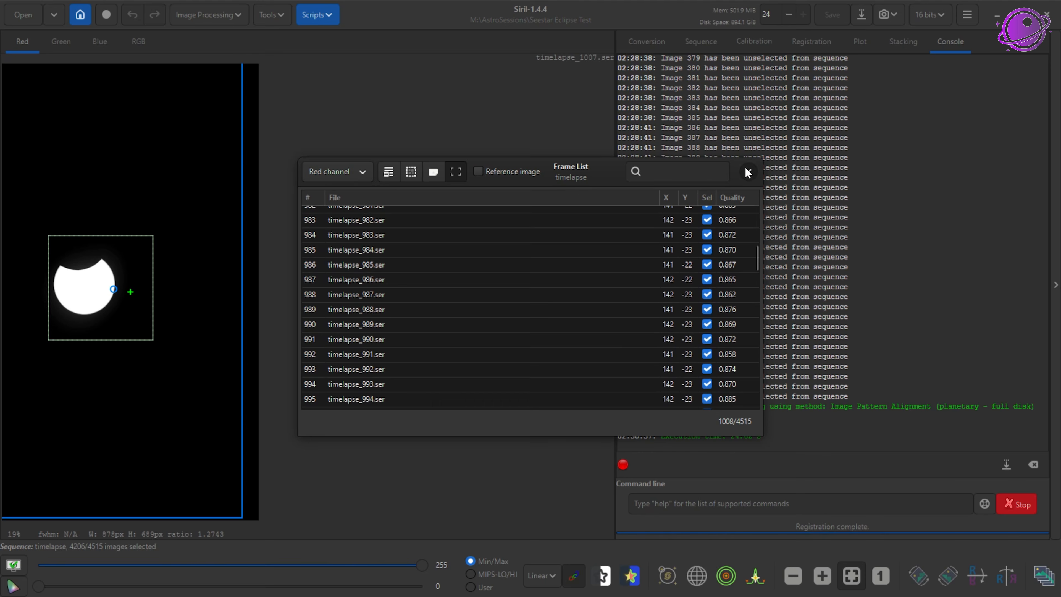
left_click(747, 170)
Step: Change the registration method to Apply Existing Registration, keeping the image selection on selected
left_click(811, 42)
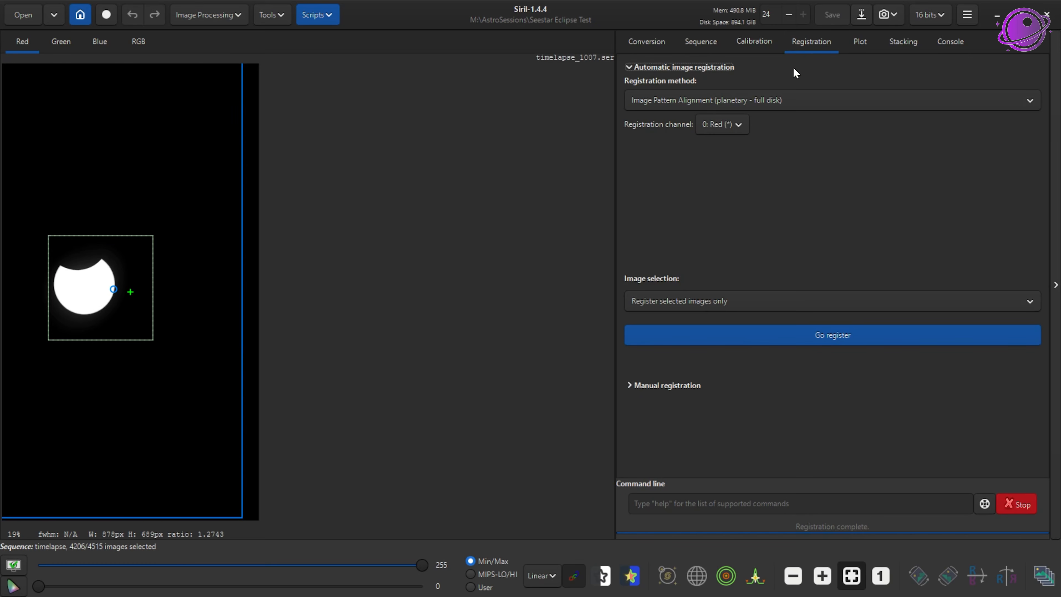
left_click(648, 101)
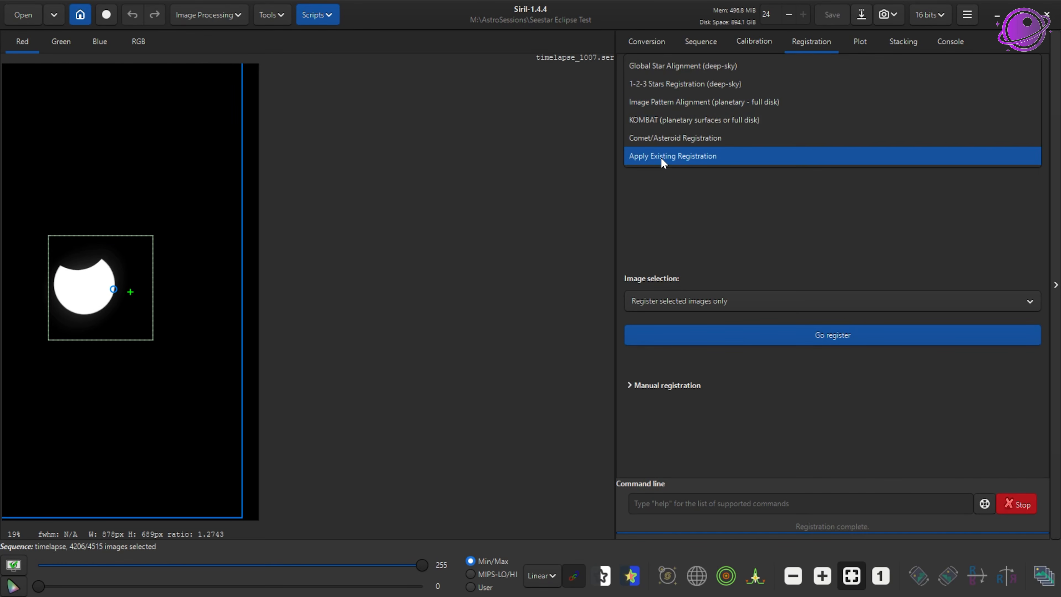
left_click(661, 157)
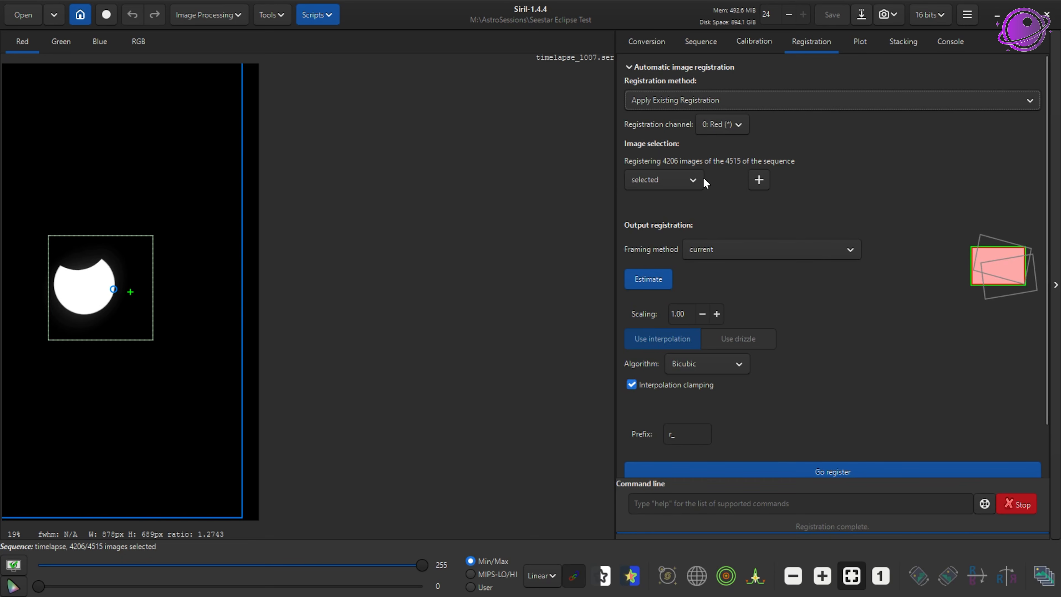
left_click(654, 180)
left_click(652, 183)
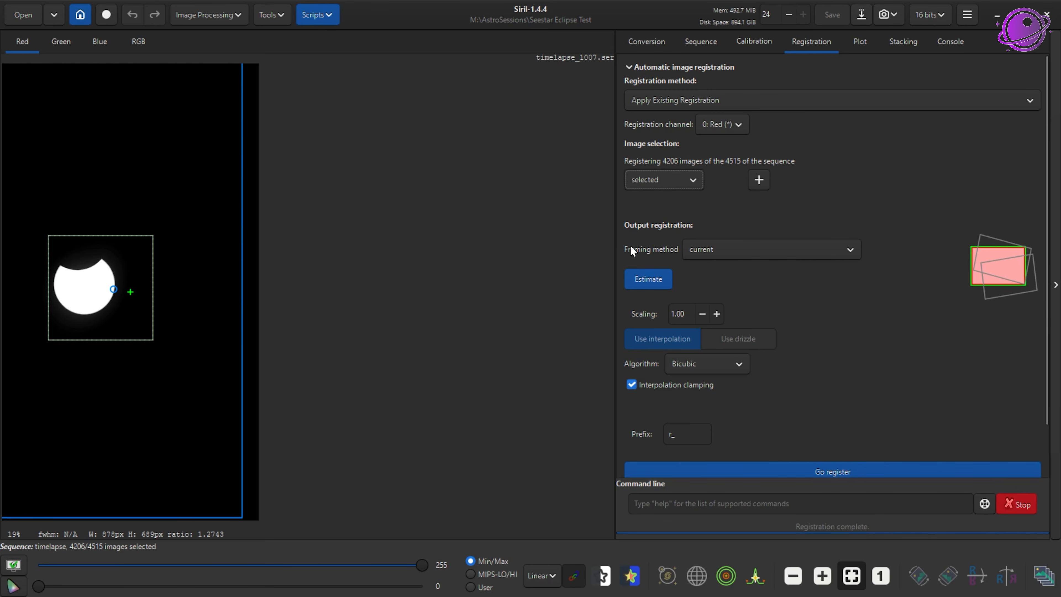
Step: Keep the framing method on current, estimate the output image size, and apply the registration to export the r_ sequence
left_click(707, 251)
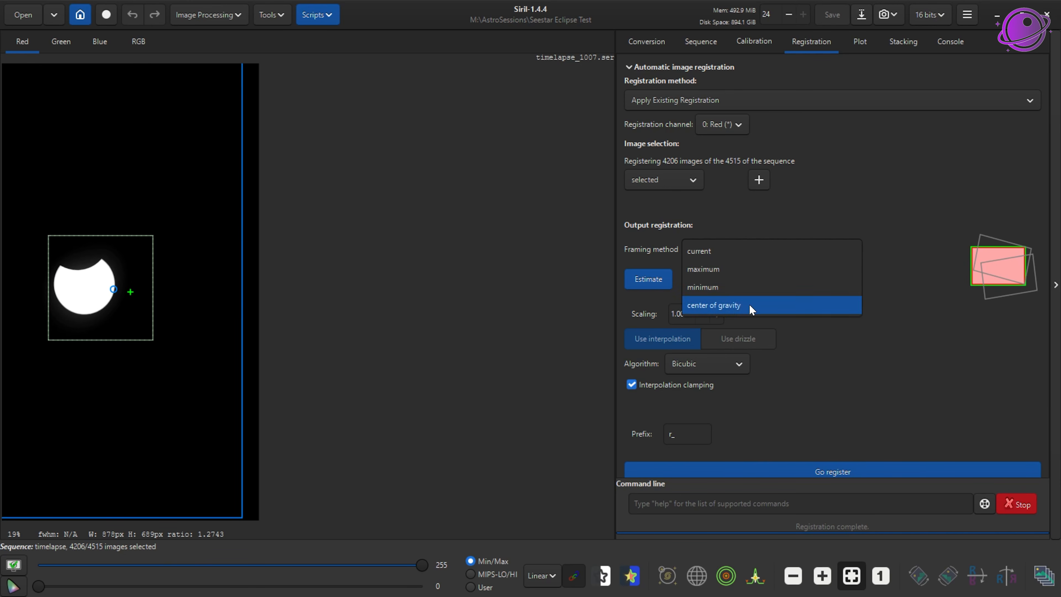
left_click(703, 252)
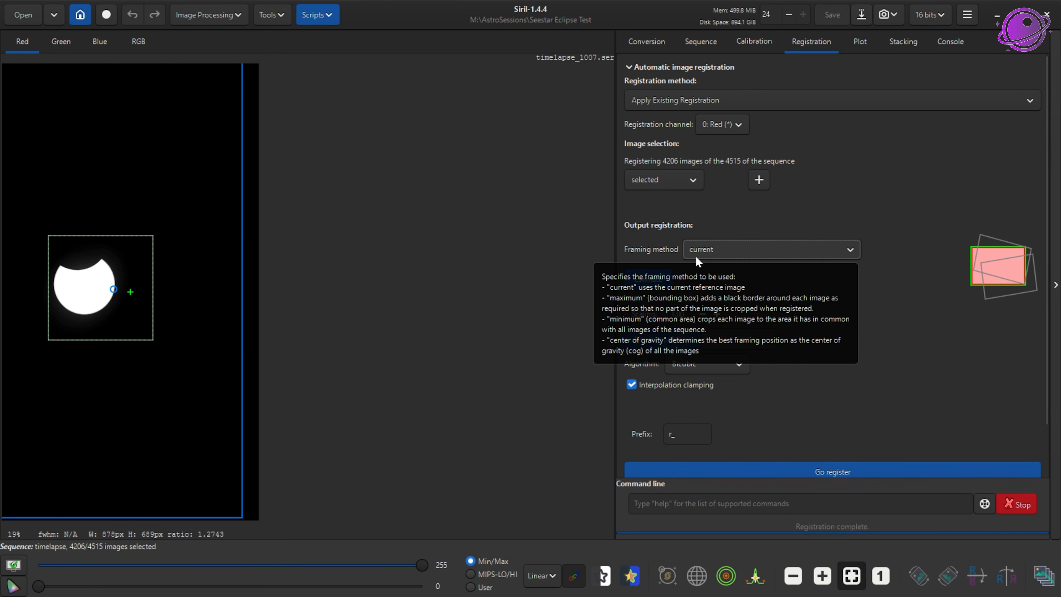
left_click(650, 281)
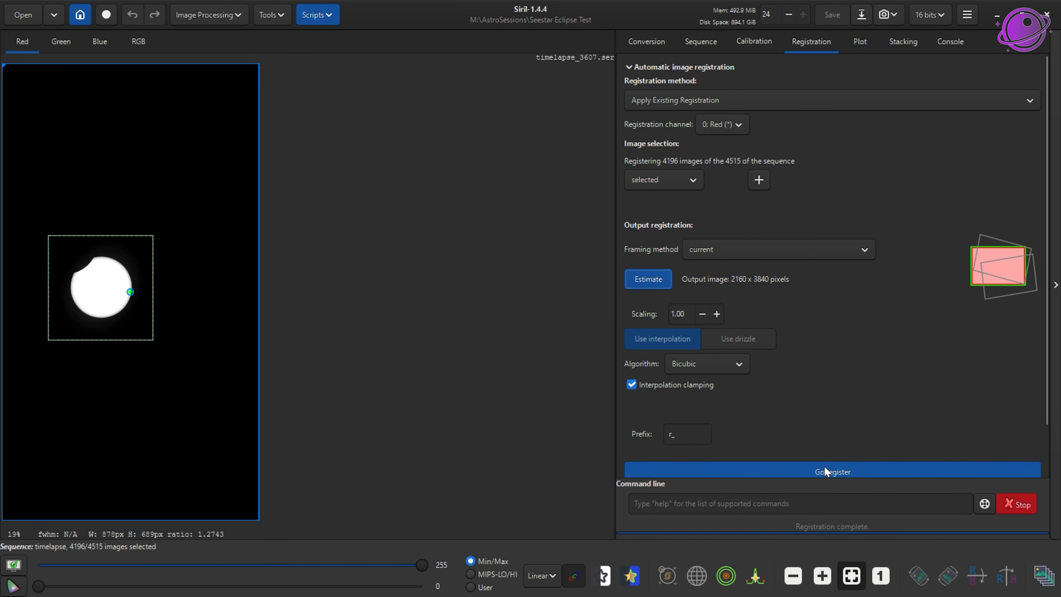
left_click(824, 467)
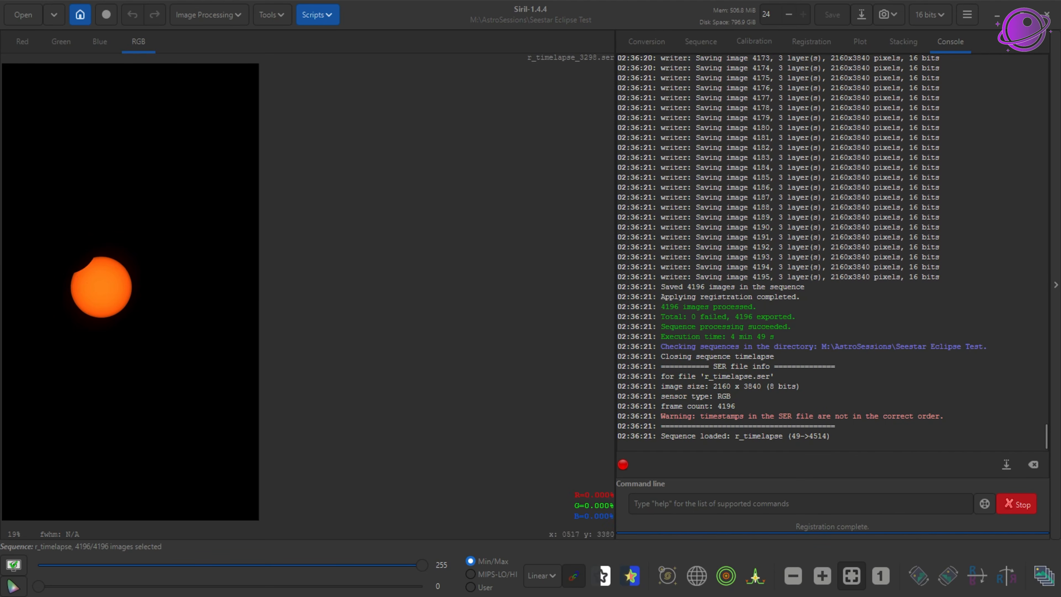
Step: Switch to File Explorer, show the Seestar Eclipse Test folder, and play r_timelapse.ser in SER Player to check the alignment
key("alt+Tab")
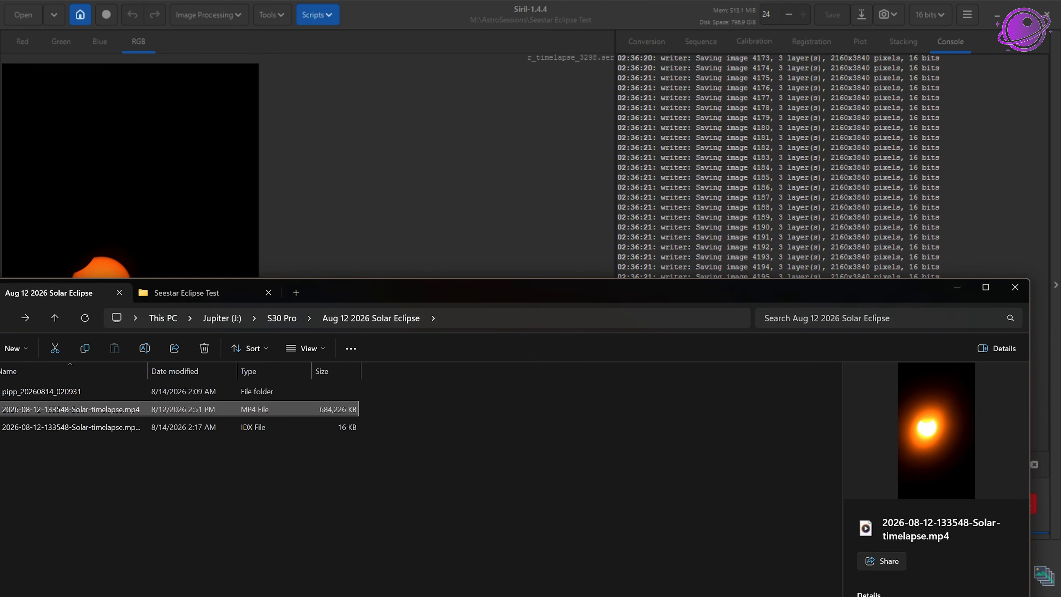
left_click_drag(366, 283, 551, 181)
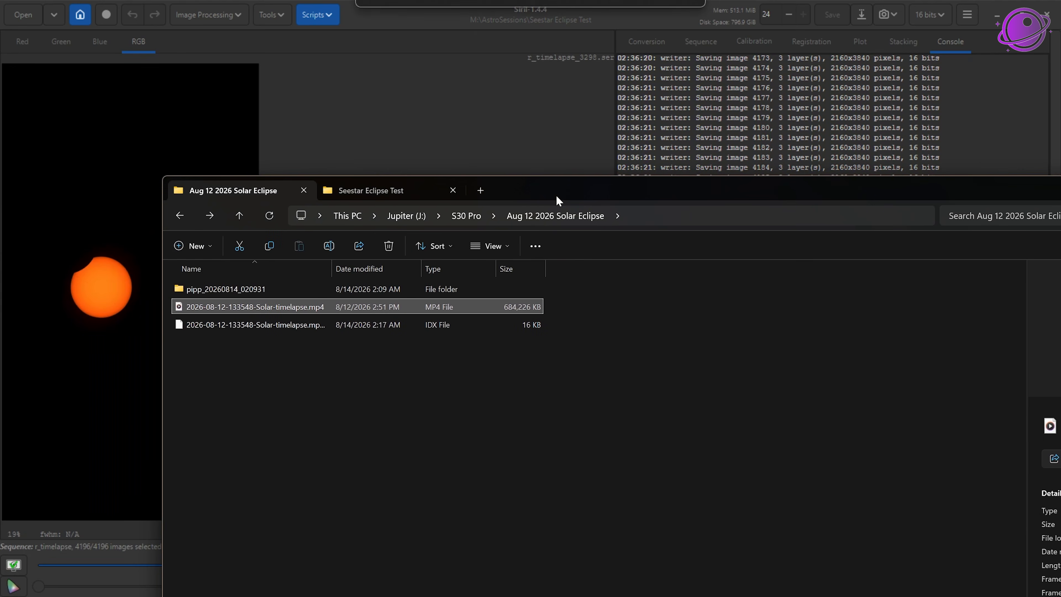
left_click(352, 190)
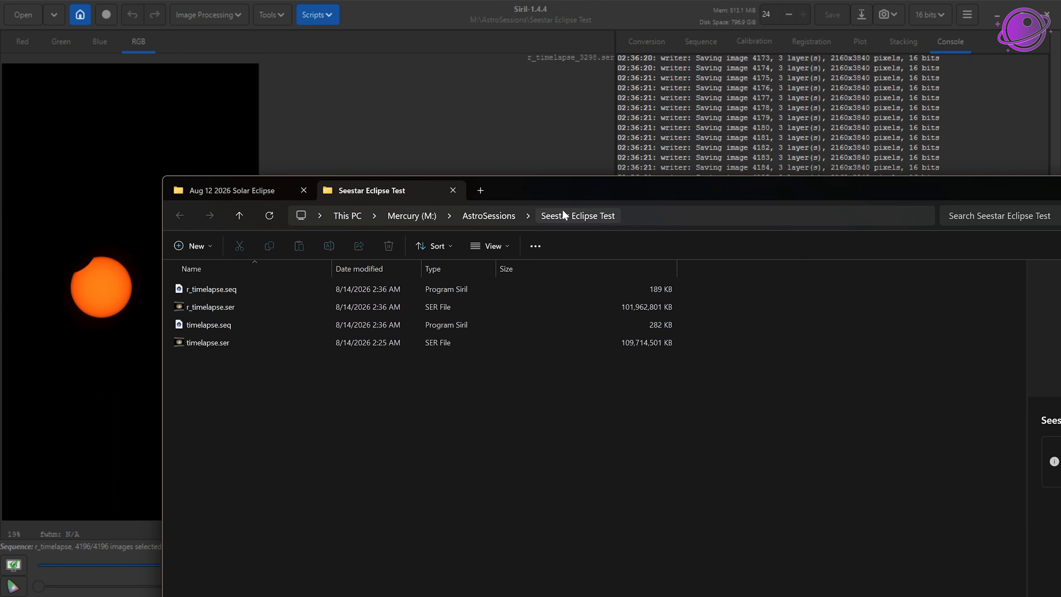
left_click_drag(569, 180, 547, 146)
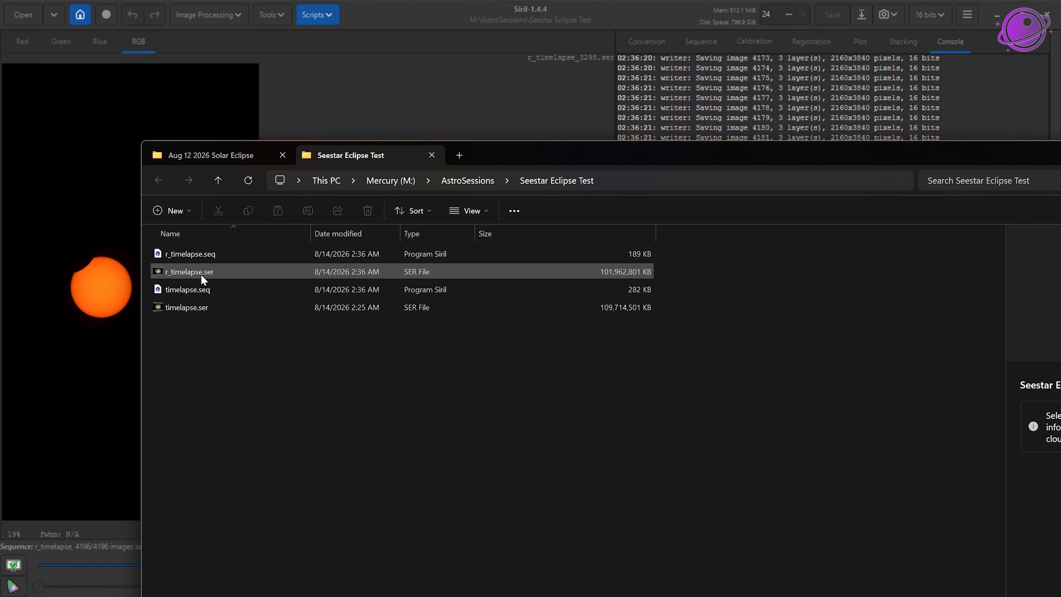
left_click(188, 270)
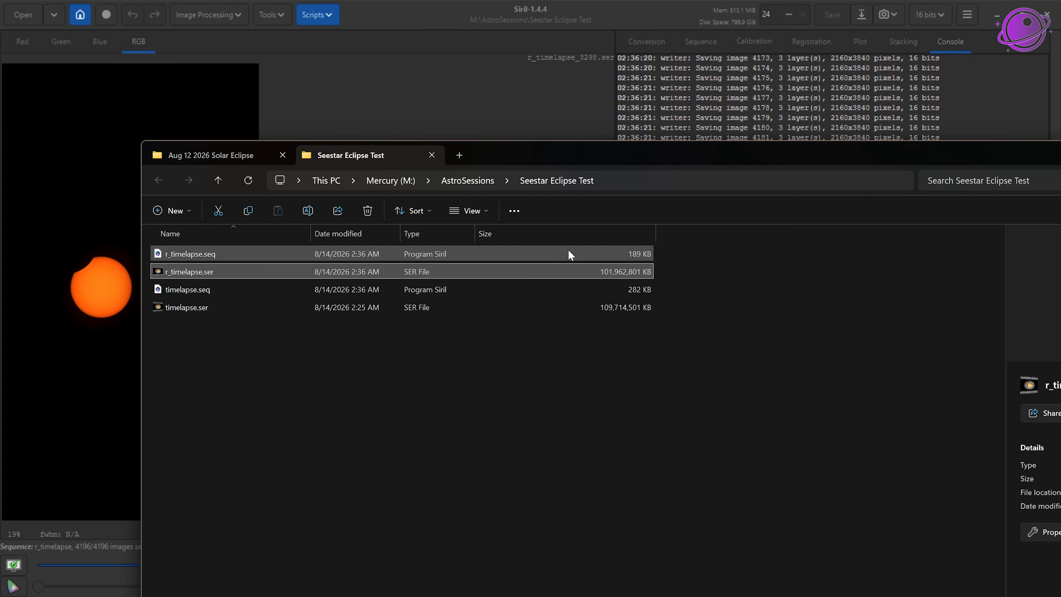
key("Return")
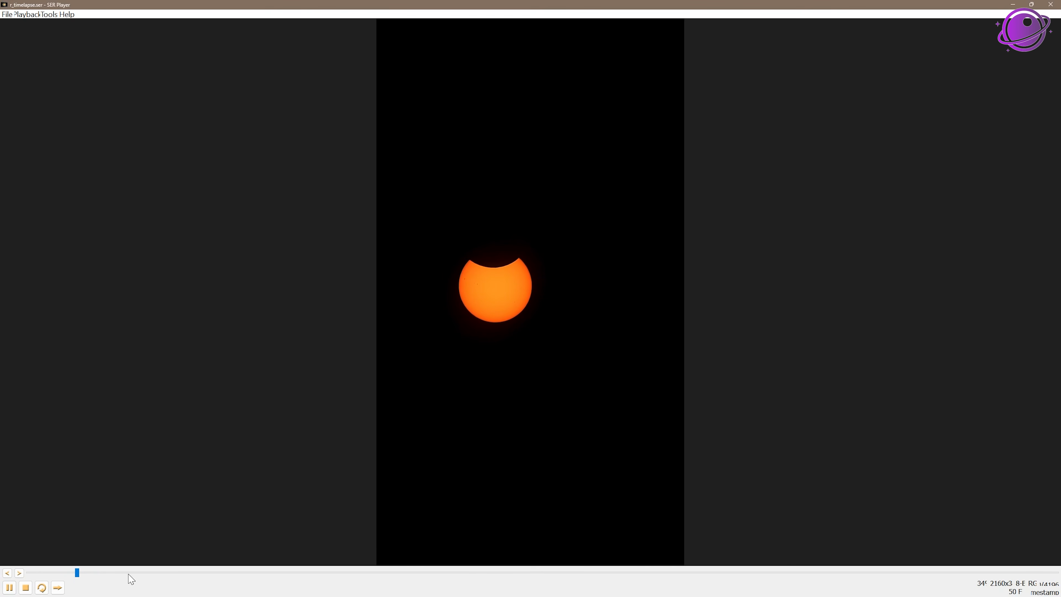
left_click(1051, 4)
left_click(530, 114)
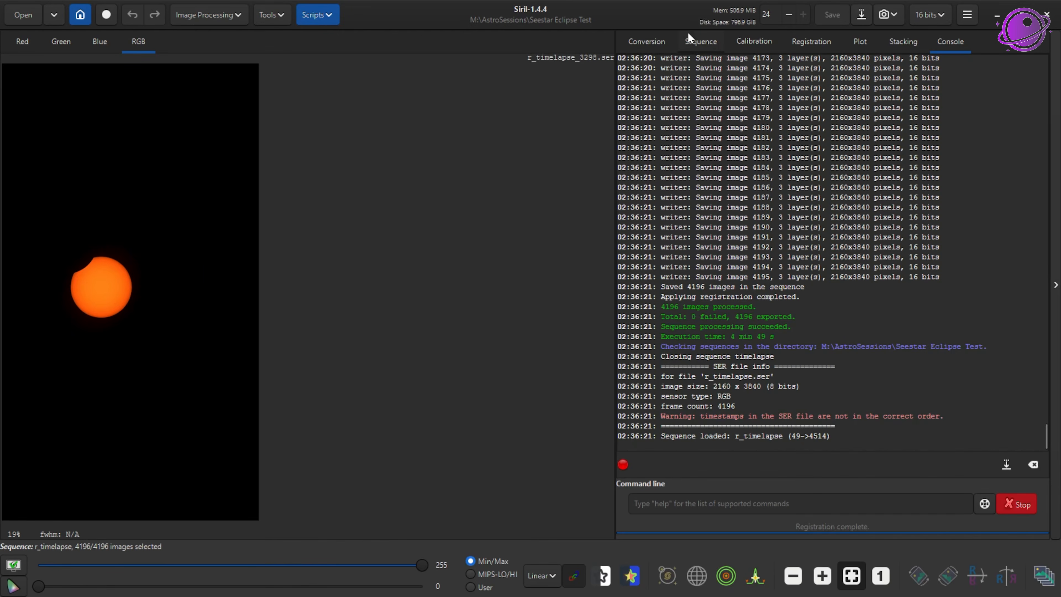
Step: Register all images of r_timelapse with Image Pattern Alignment (planetary - full disk), using an area of about 810 x 768 px around the Sun
left_click(695, 43)
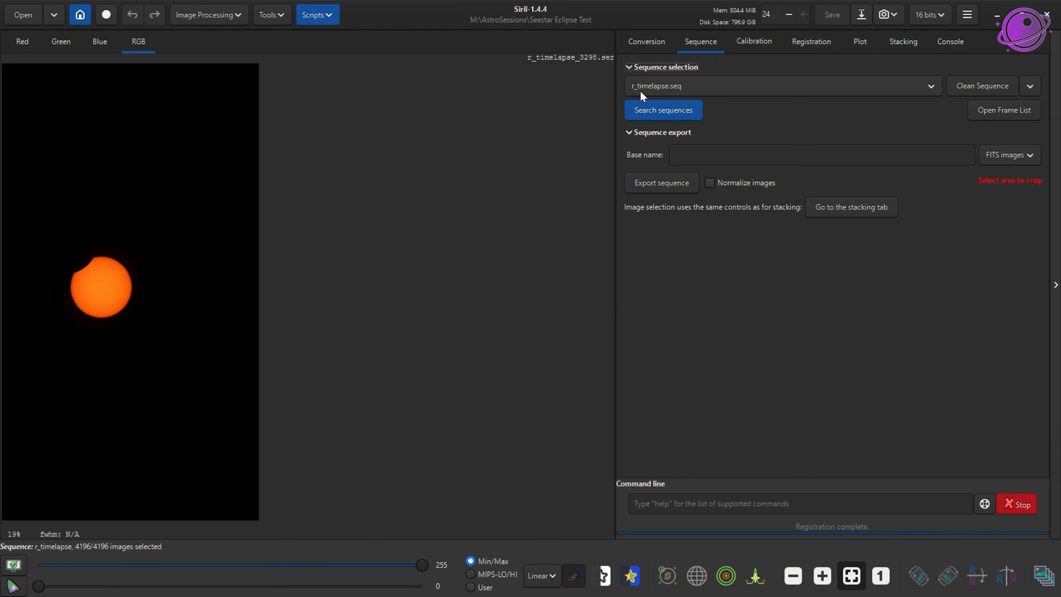
left_click(800, 42)
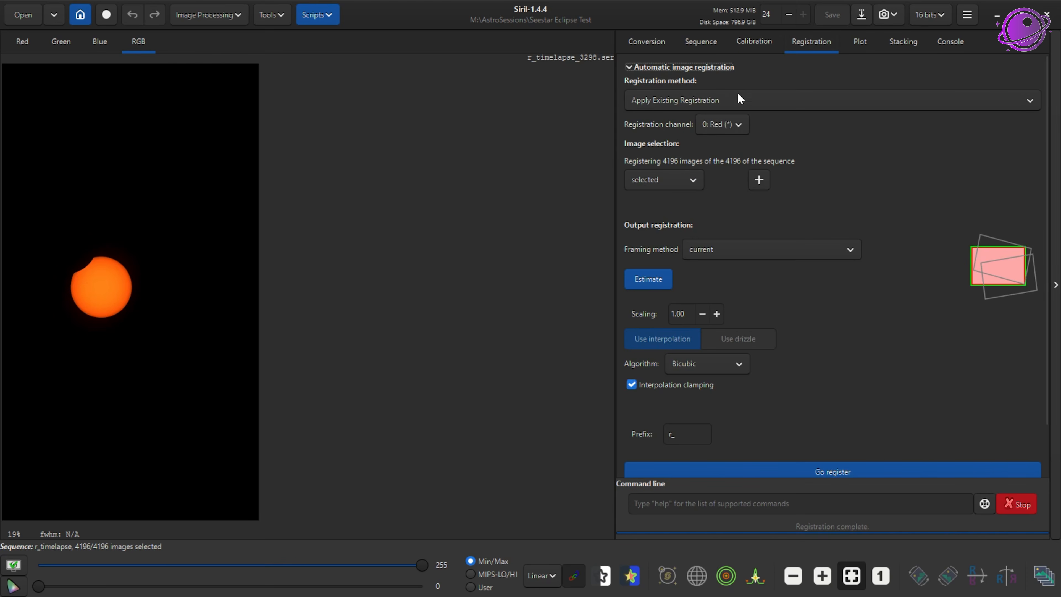
left_click(689, 102)
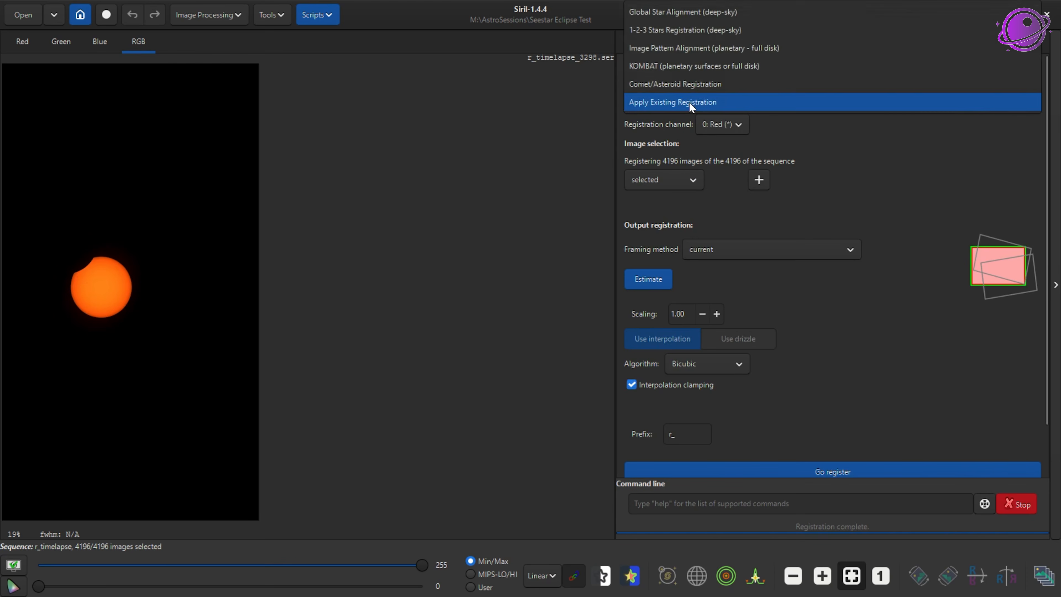
left_click(683, 49)
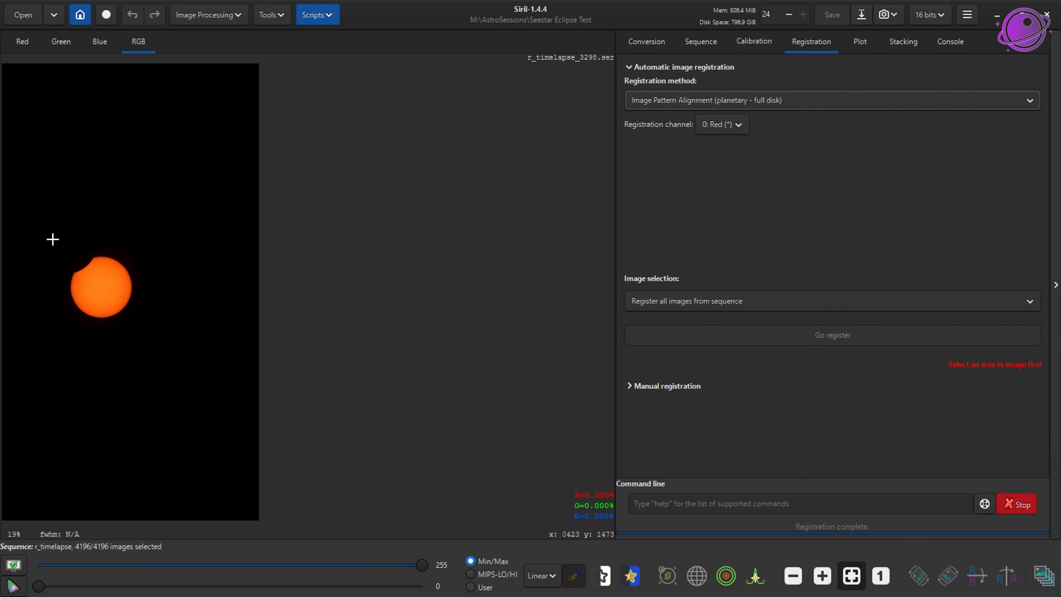
left_click_drag(51, 241, 147, 332)
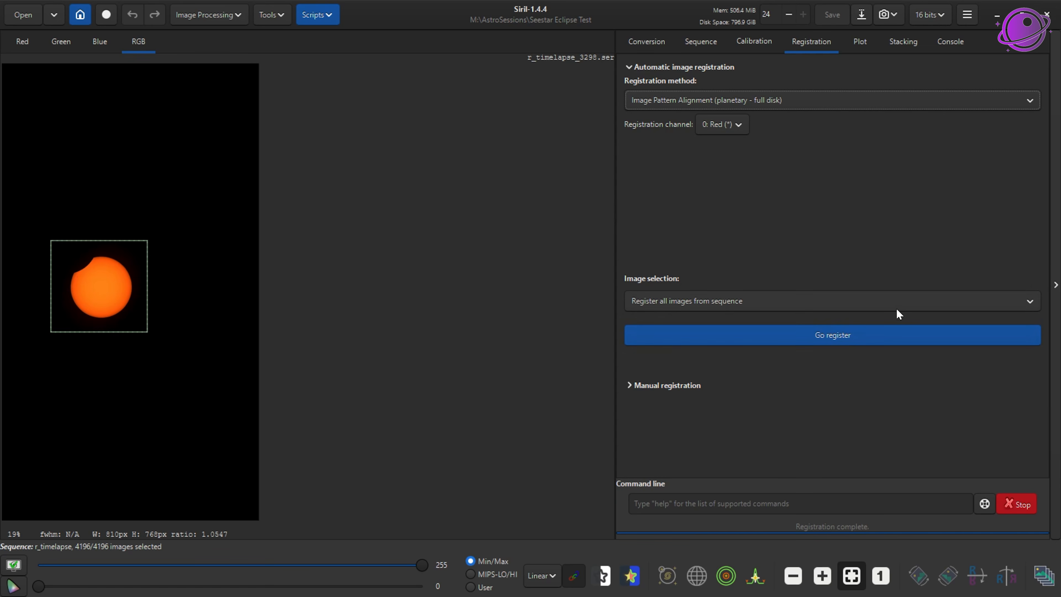
left_click(833, 332)
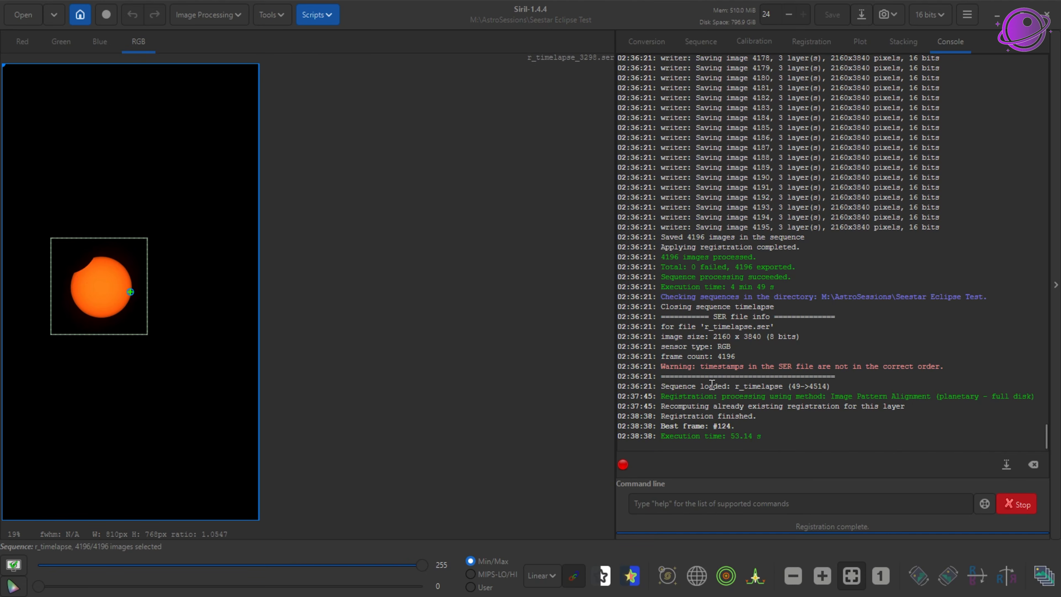
Step: Apply the existing registration to the selected r_timelapse images, keeping current framing and the r_ prefix, to export the second aligned sequence
left_click(818, 43)
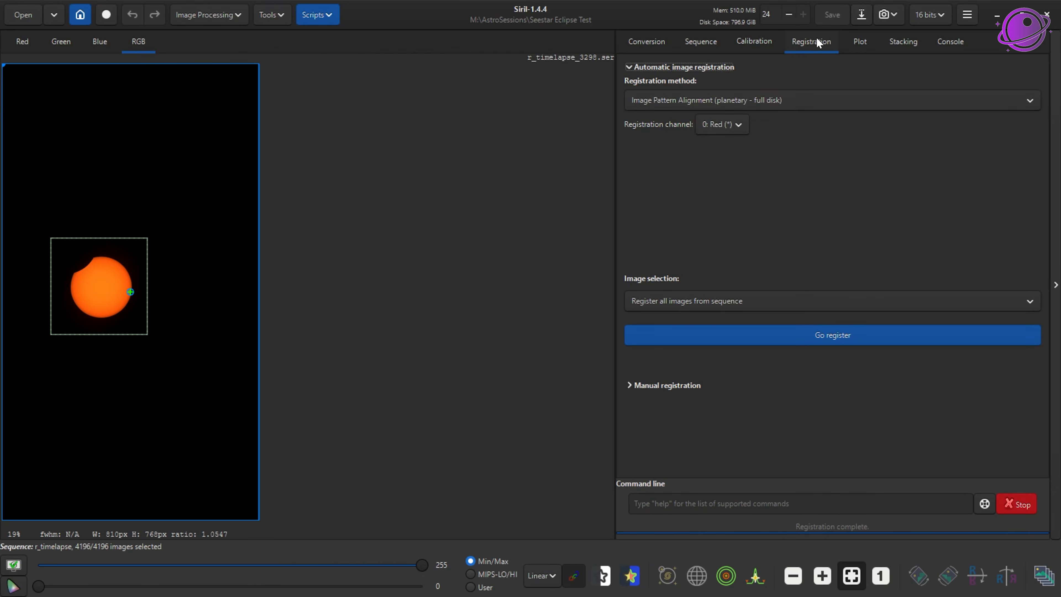
left_click(748, 98)
left_click(685, 153)
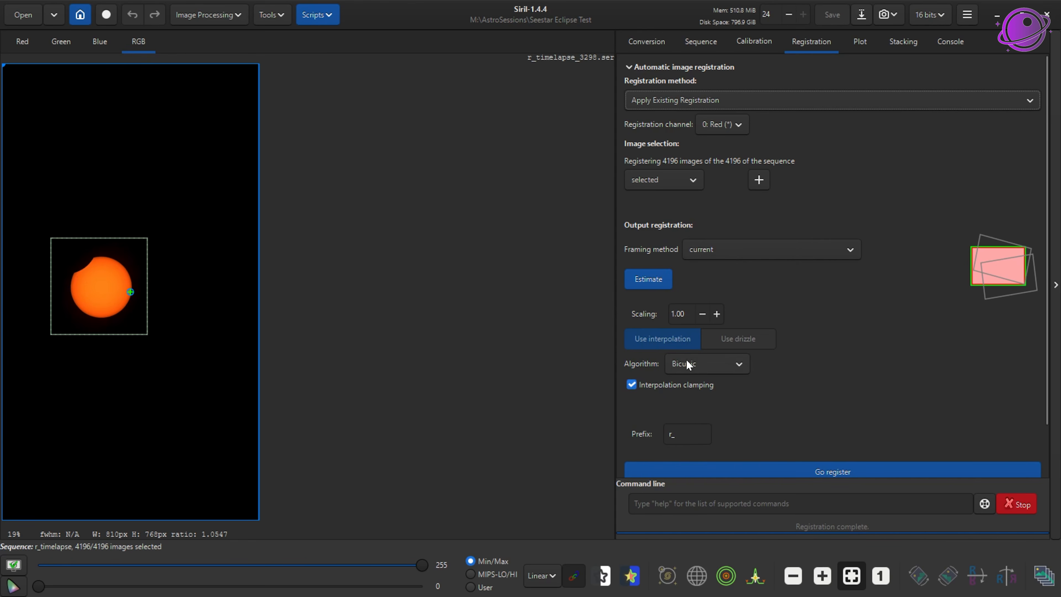
left_click(850, 472)
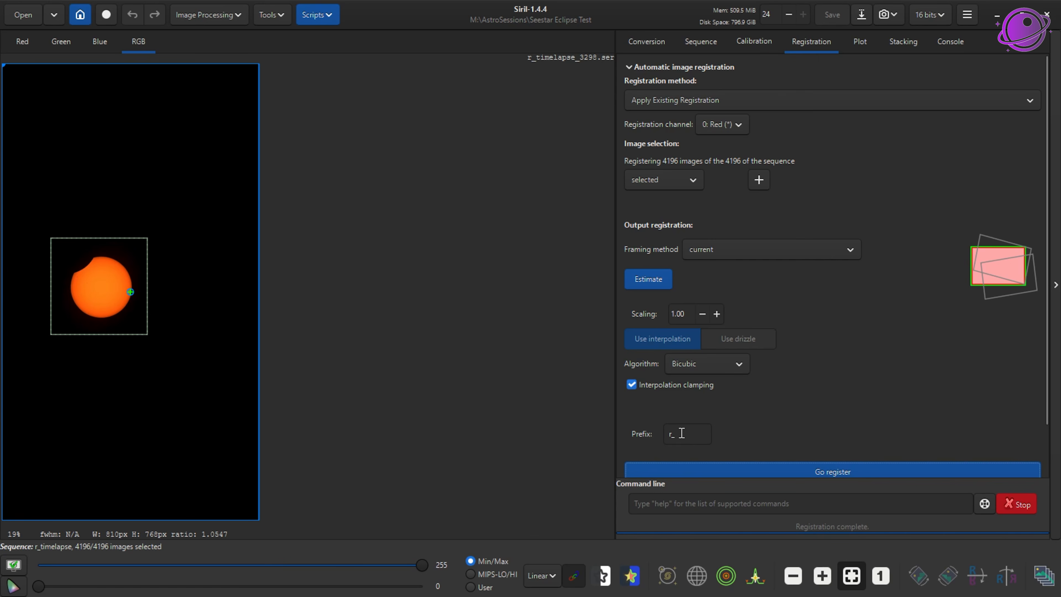
left_click(754, 472)
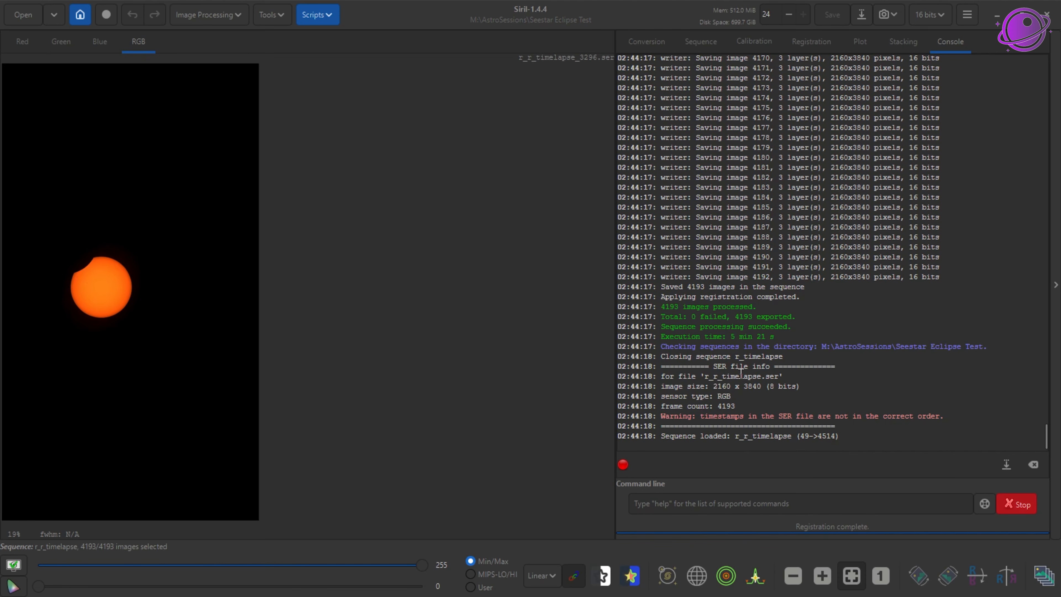
Step: Switch to File Explorer, play r_r_timelapse.ser in SER Player, and scrub through it to check the second alignment
left_click_drag(705, 378, 762, 379)
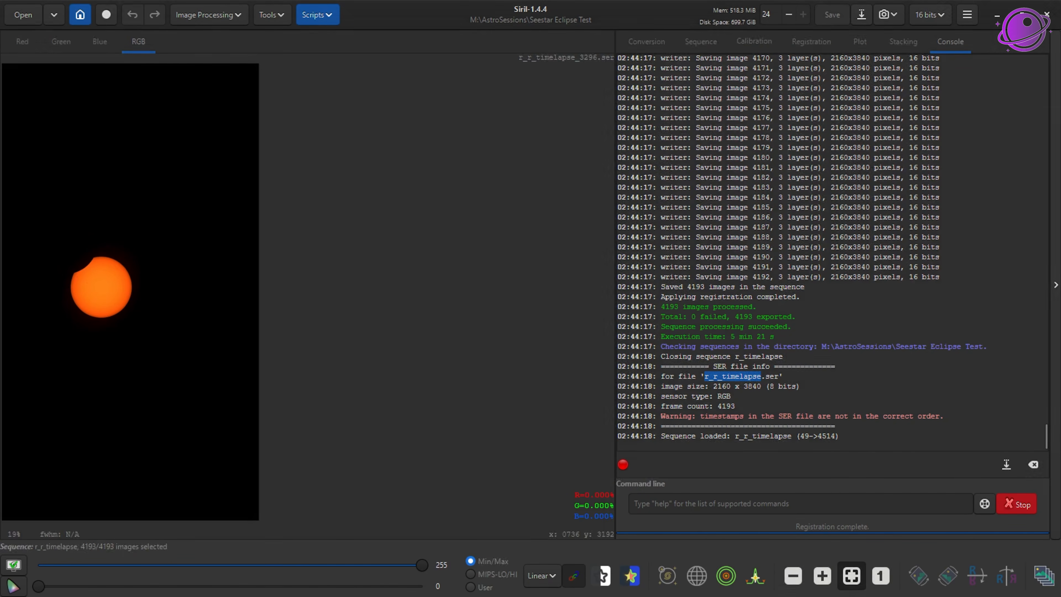
key("alt+Tab")
left_click(470, 342)
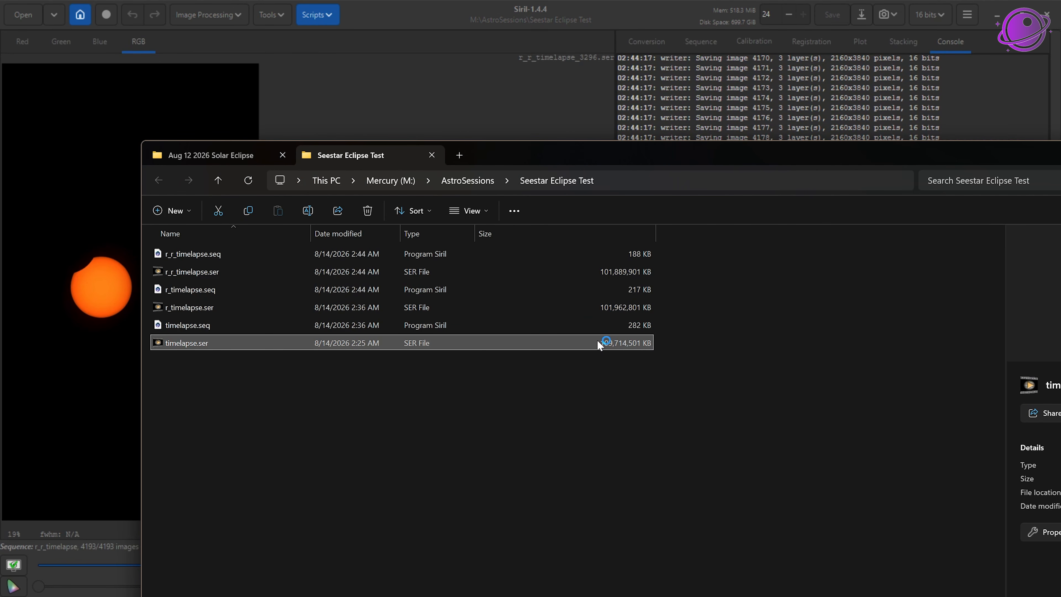
double_click(480, 272)
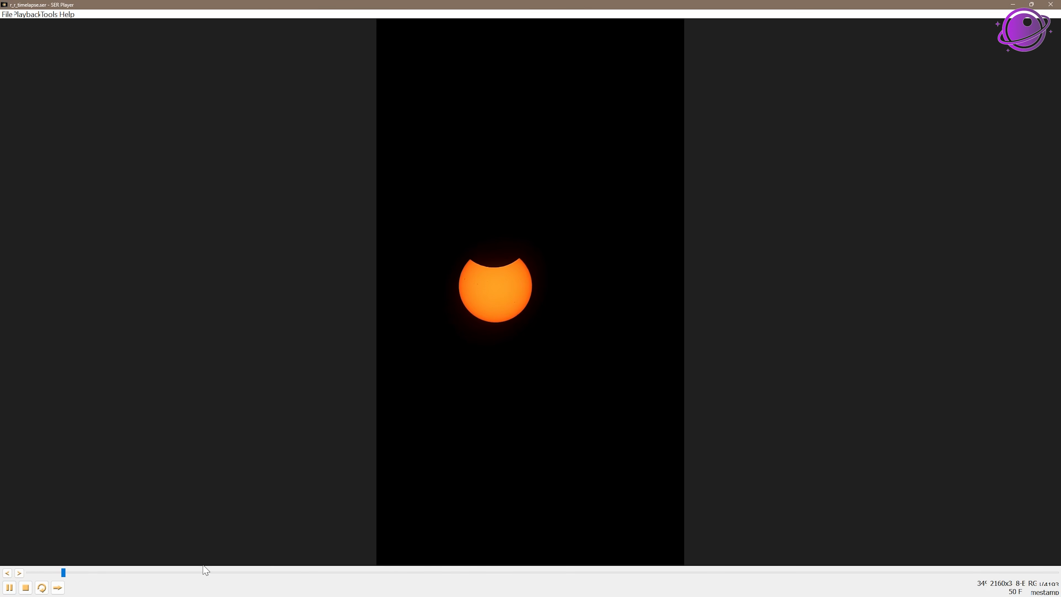
left_click_drag(74, 575, 481, 591)
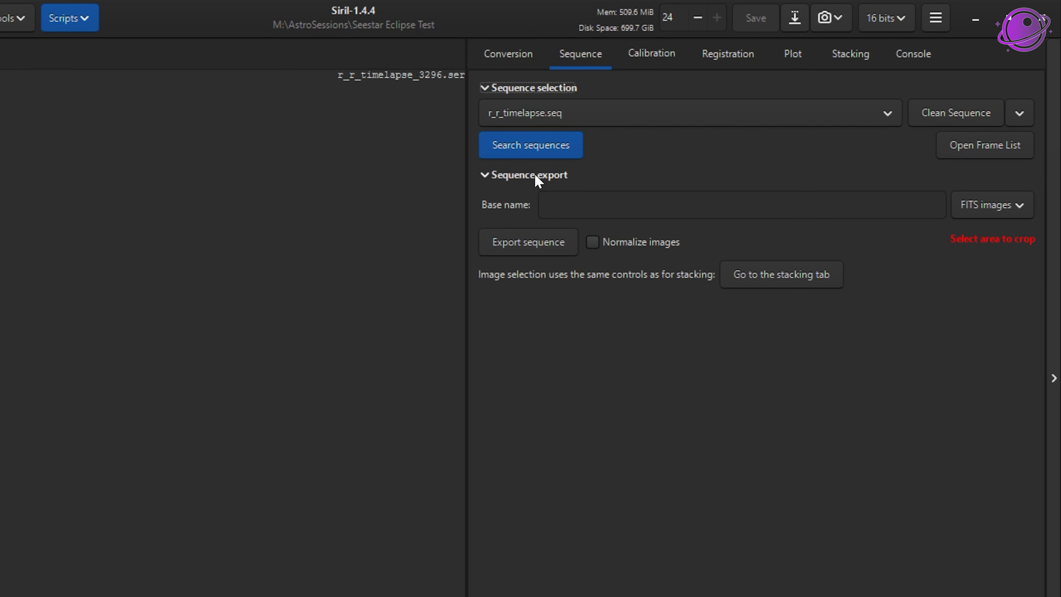
Step: Export the r_r_timelapse sequence as an MP4 (h264) video named timelapse_sun, with the quality set to 3
left_click(565, 204)
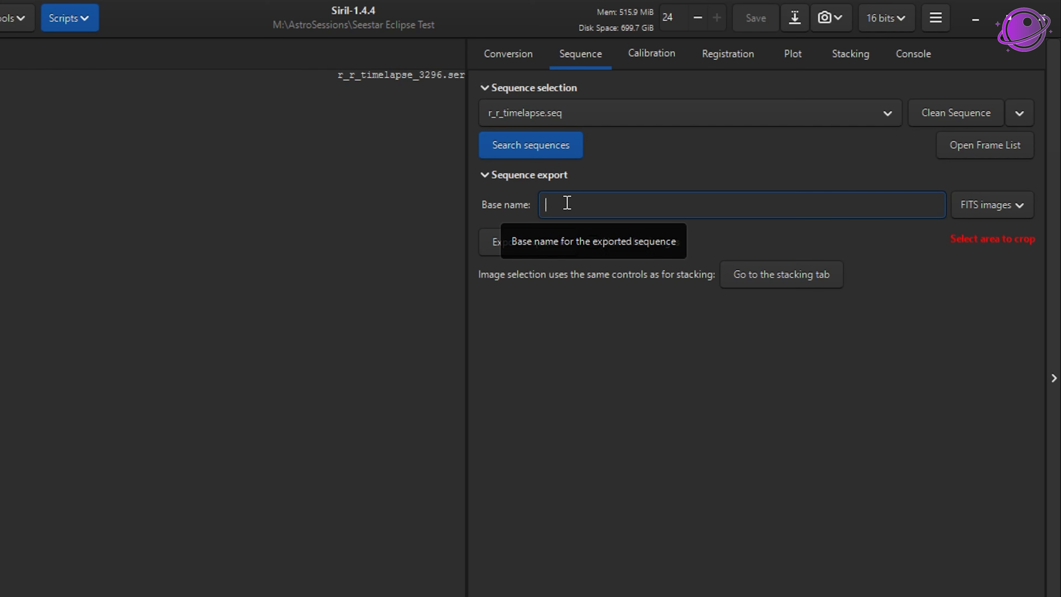
type("timelapse_sun")
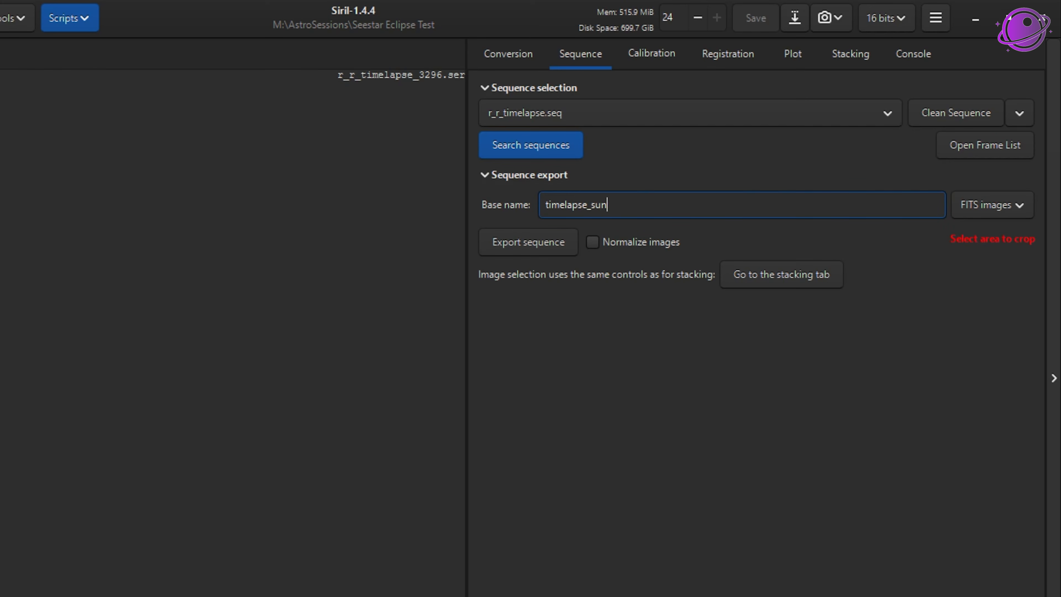
left_click(1005, 209)
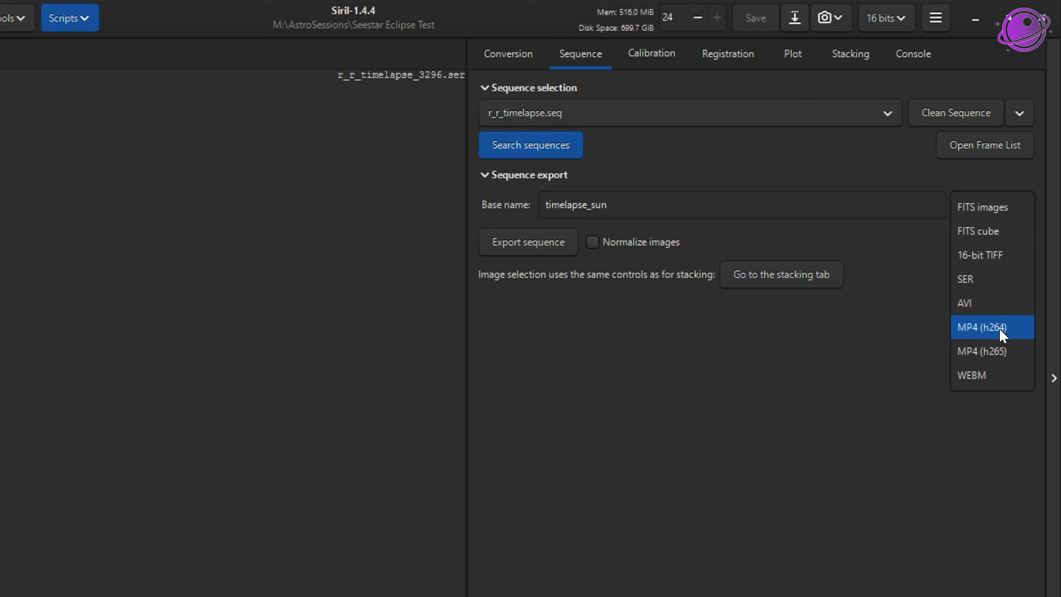
left_click(983, 327)
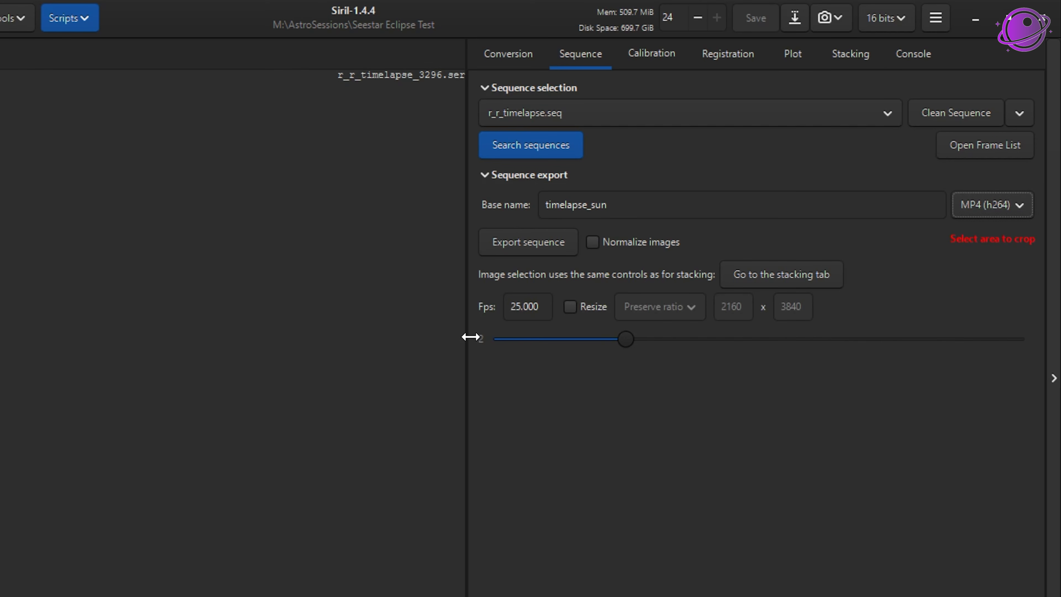
left_click_drag(633, 335, 710, 333)
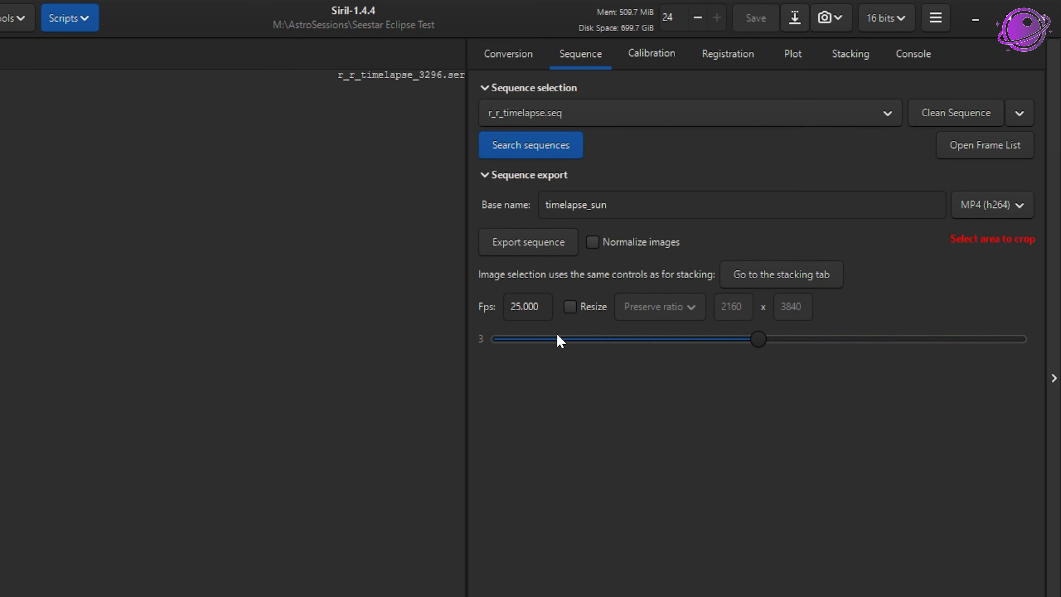
left_click(554, 245)
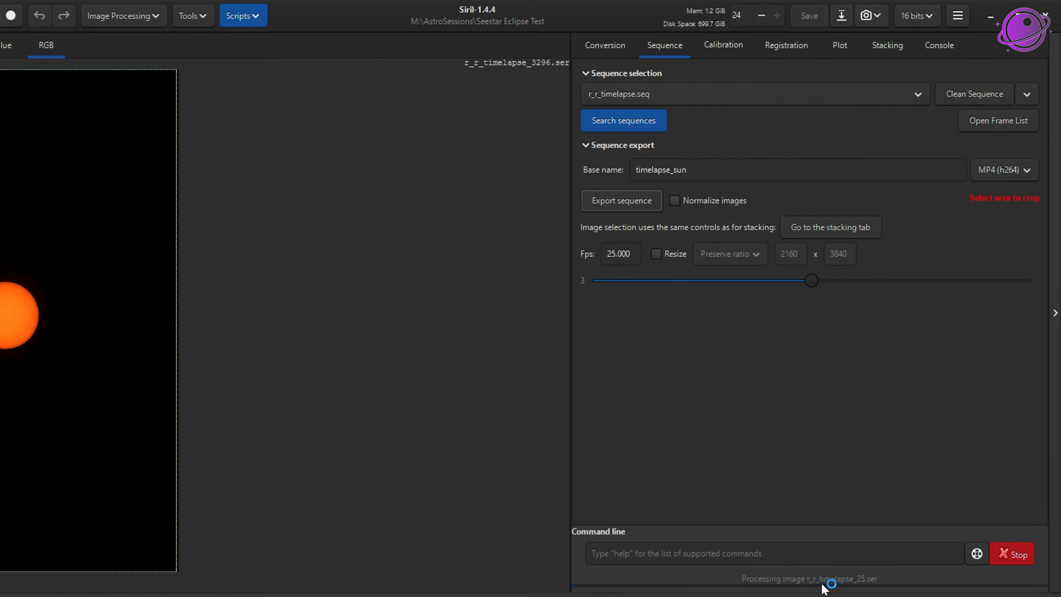
Step: Switch to File Explorer, play timelapse_sun.mp4 in Media Player, scrub to near the end, and close the player
key("alt+Tab")
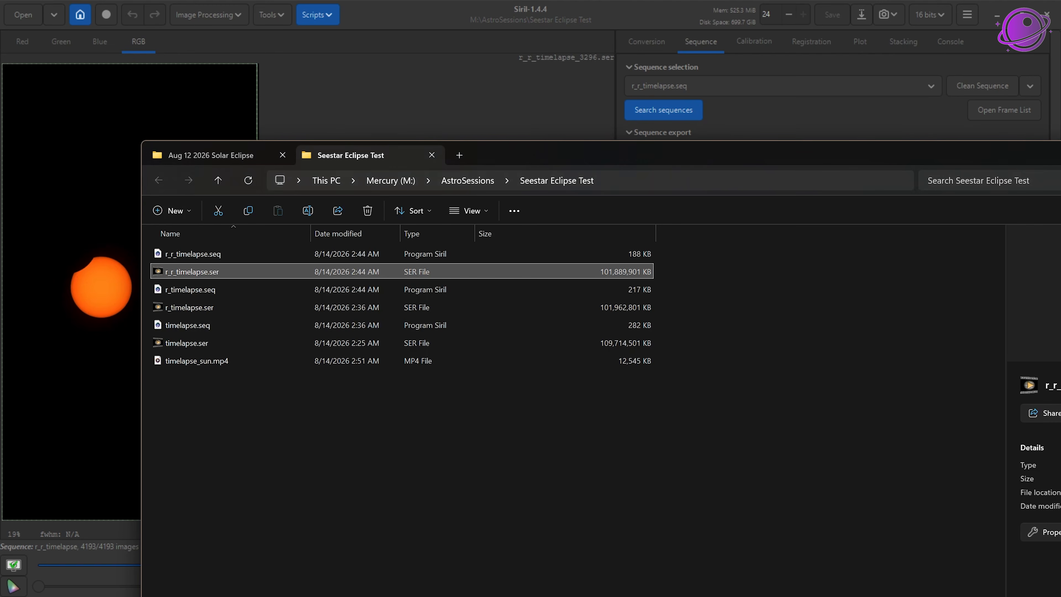
left_click(210, 360)
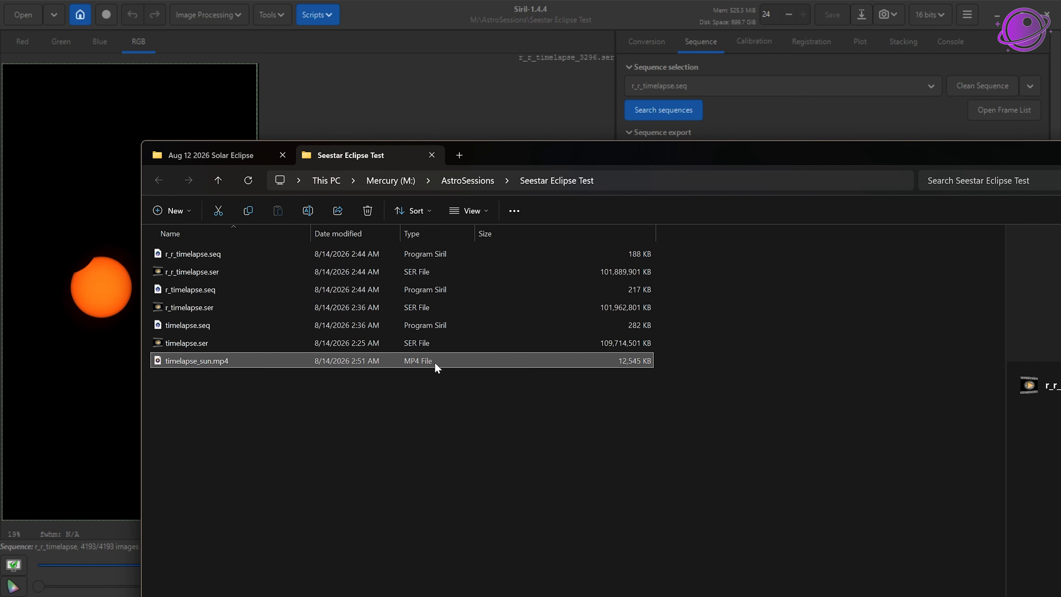
double_click(261, 361)
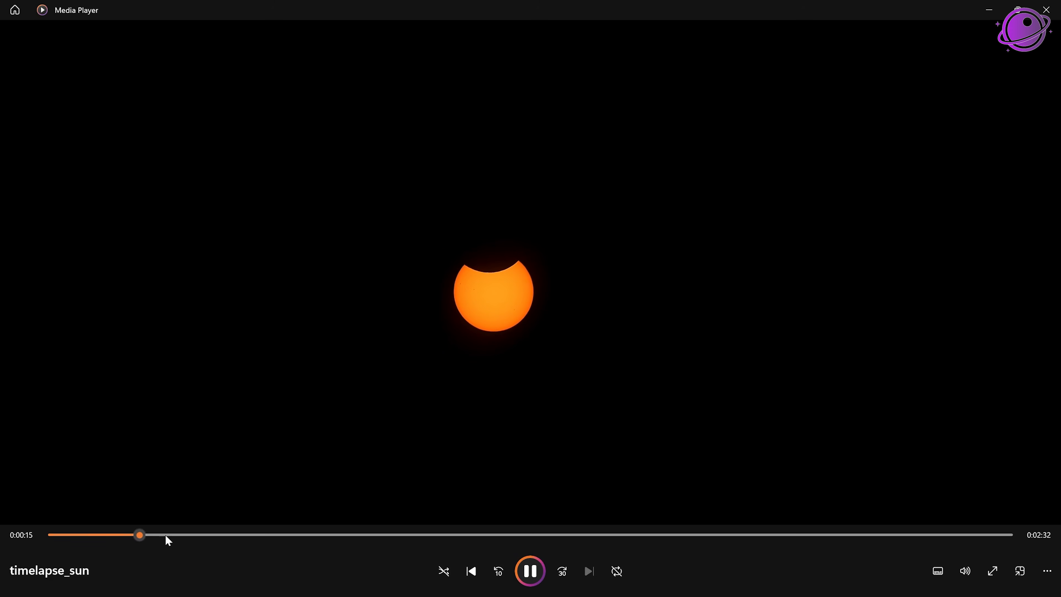
left_click_drag(151, 542, 985, 542)
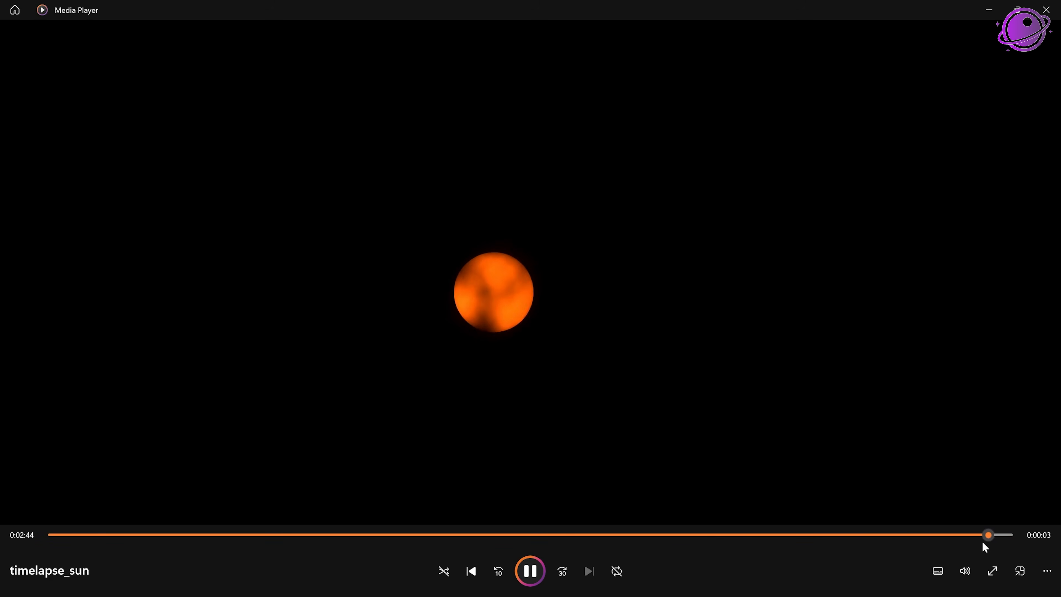
left_click(1046, 10)
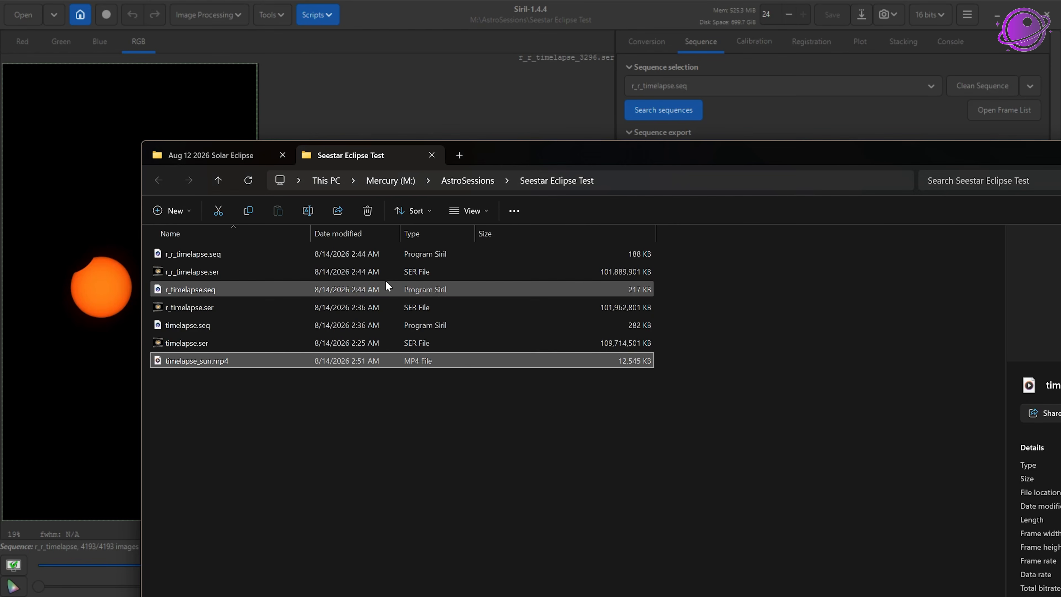
Step: Permanently delete r_r_timelapse.ser, r_timelapse.ser and timelapse.ser from the Seestar Eclipse Test folder
left_click_drag(664, 152, 593, 109)
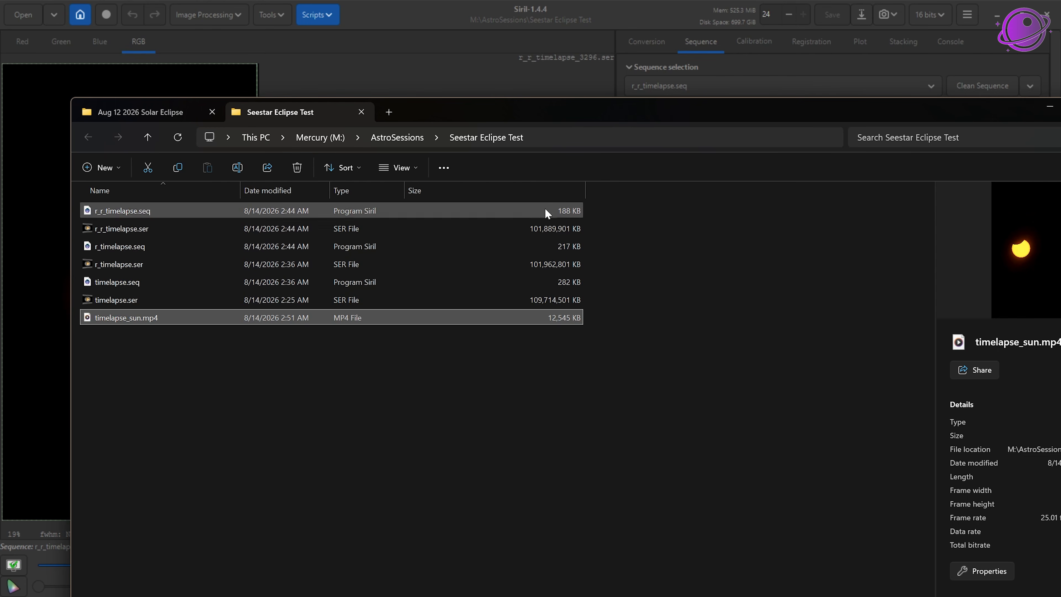
left_click(142, 234)
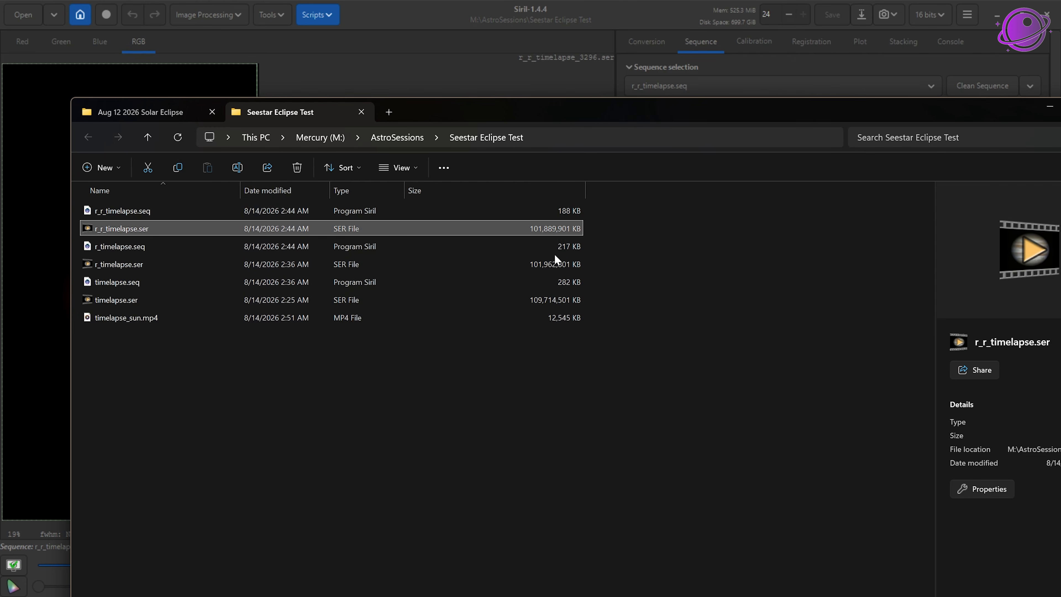
left_click(554, 263, "ctrl")
left_click(553, 300, "ctrl")
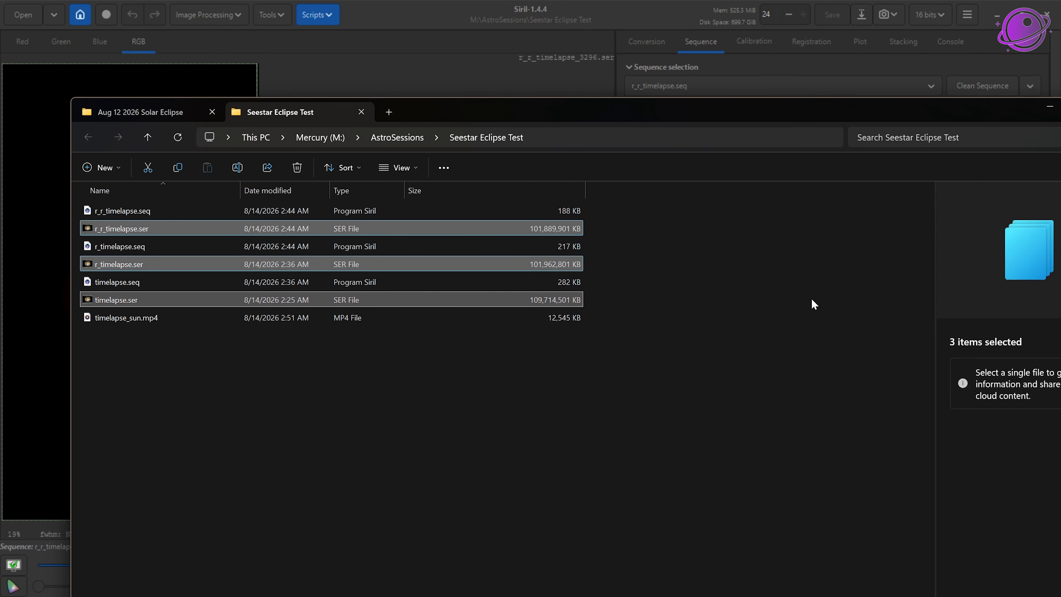
key("shift+Delete")
key("Return")
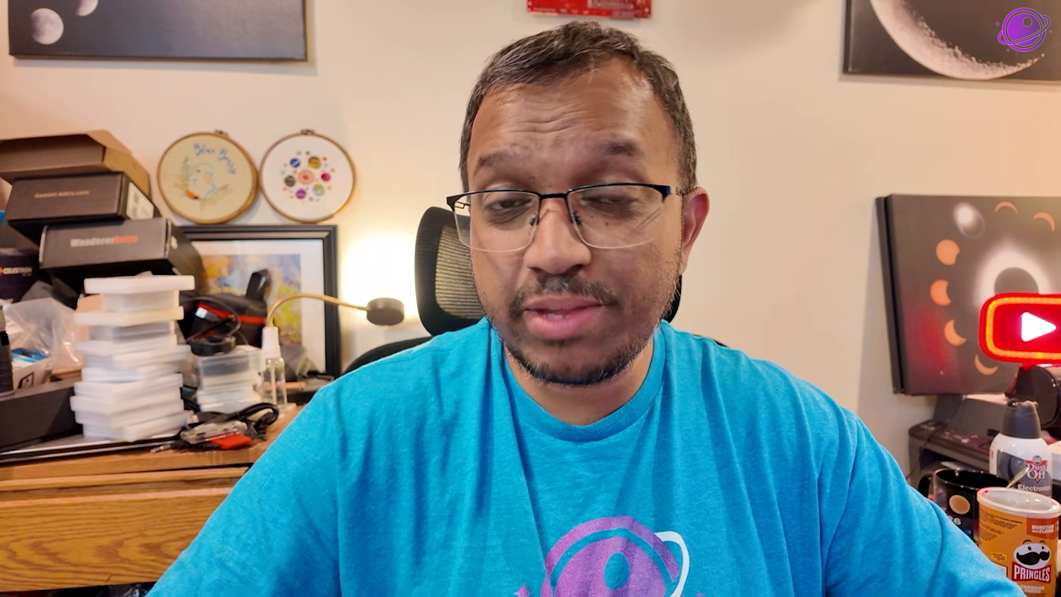